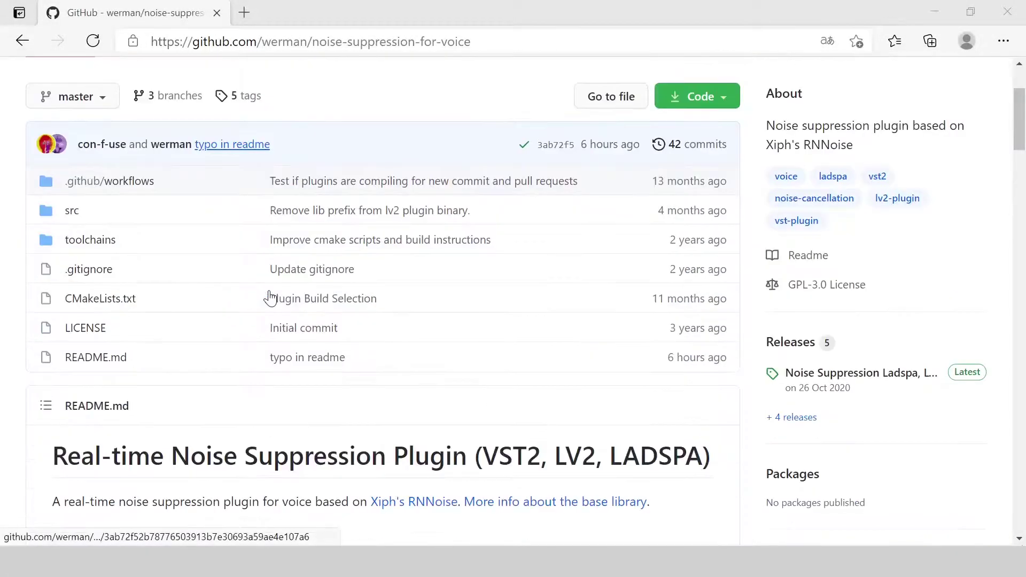
Step: Find the README's Windows + Equalizer APO how-to, then view the YouTube tutorial's software links
scroll(270, 296, "down", 4)
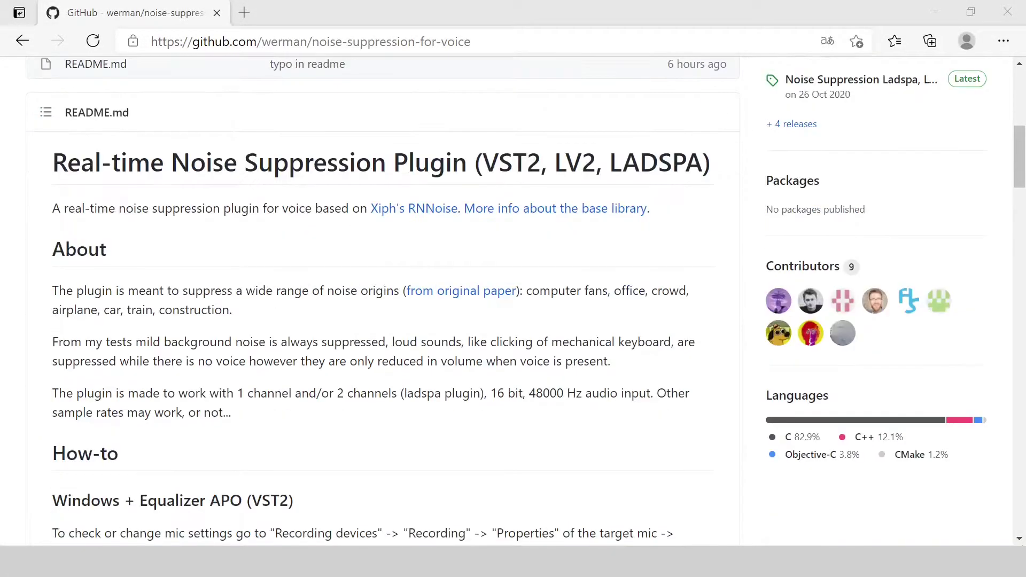
scroll(123, 310, "down", 4)
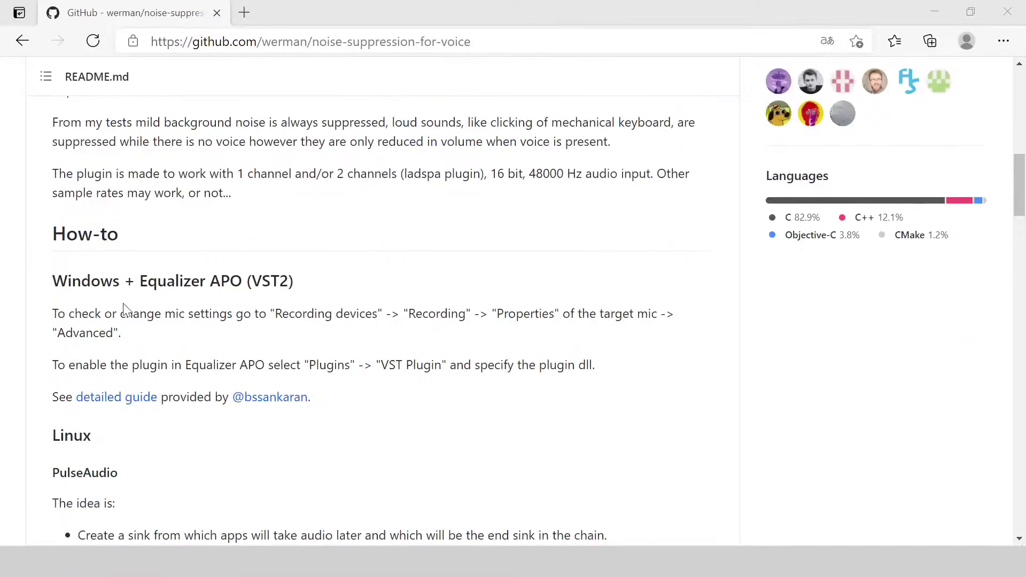
left_click_drag(140, 281, 242, 281)
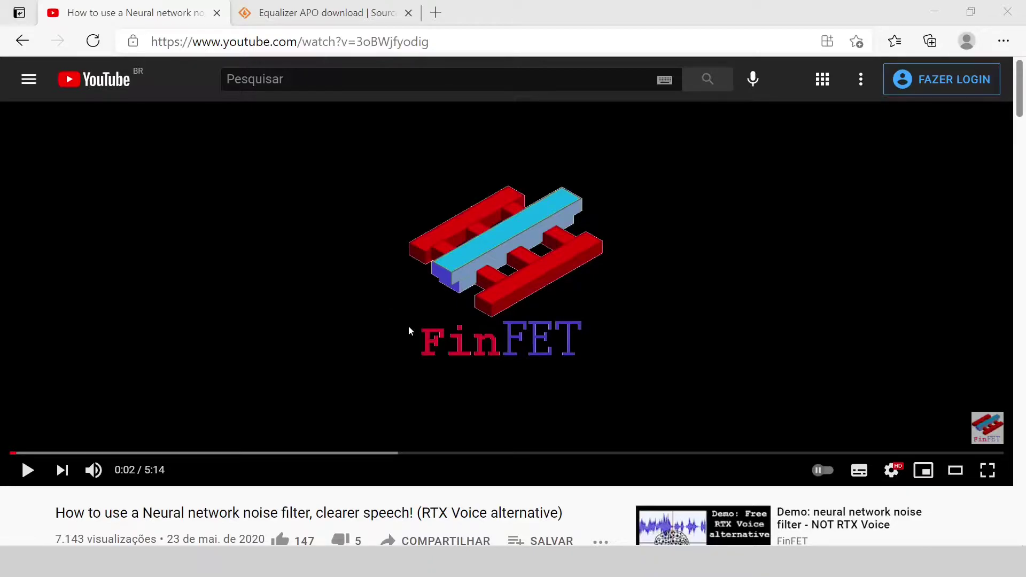
scroll(78, 536, "down", 7)
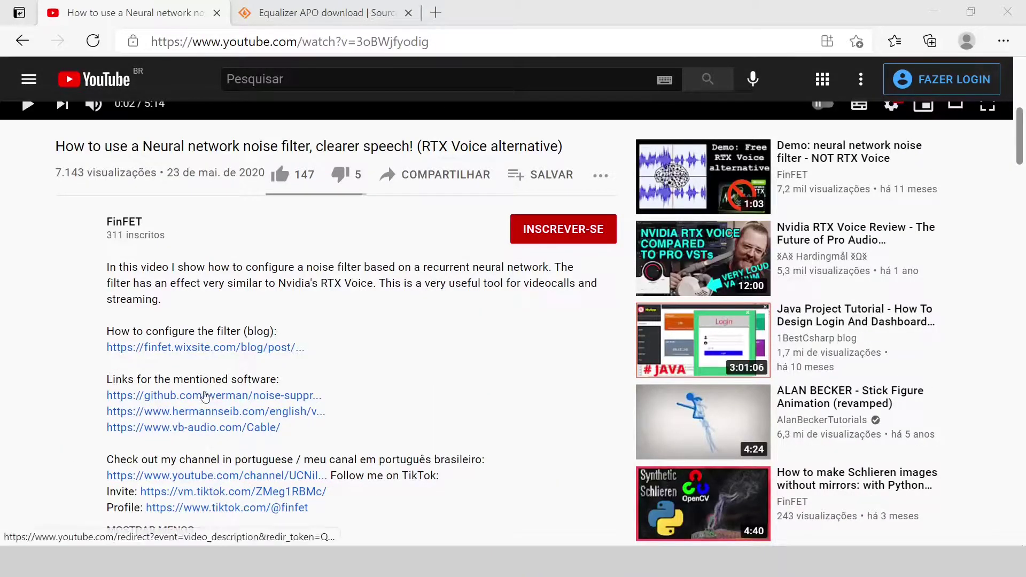
Step: Download windows_rnnoise_bin_x64.zip from the Assets of the v0.91 noise suppression GitHub release
left_click(207, 396)
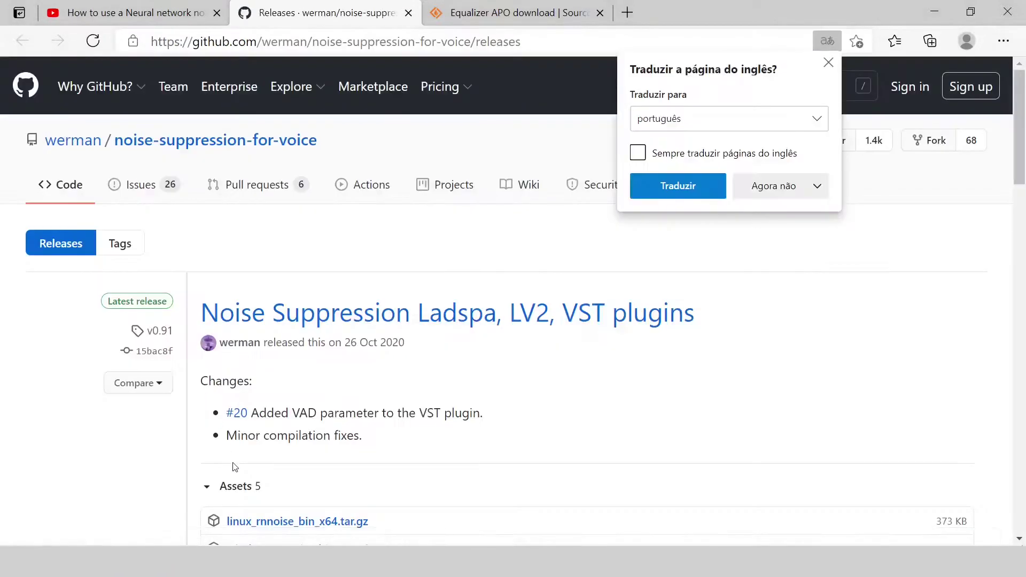
left_click(828, 62)
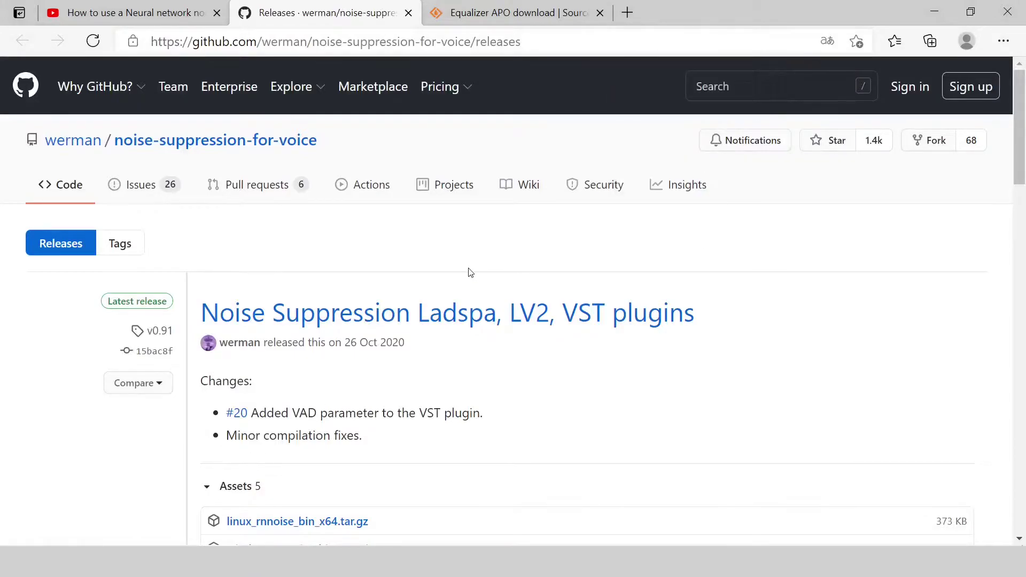
scroll(406, 279, "down", 3)
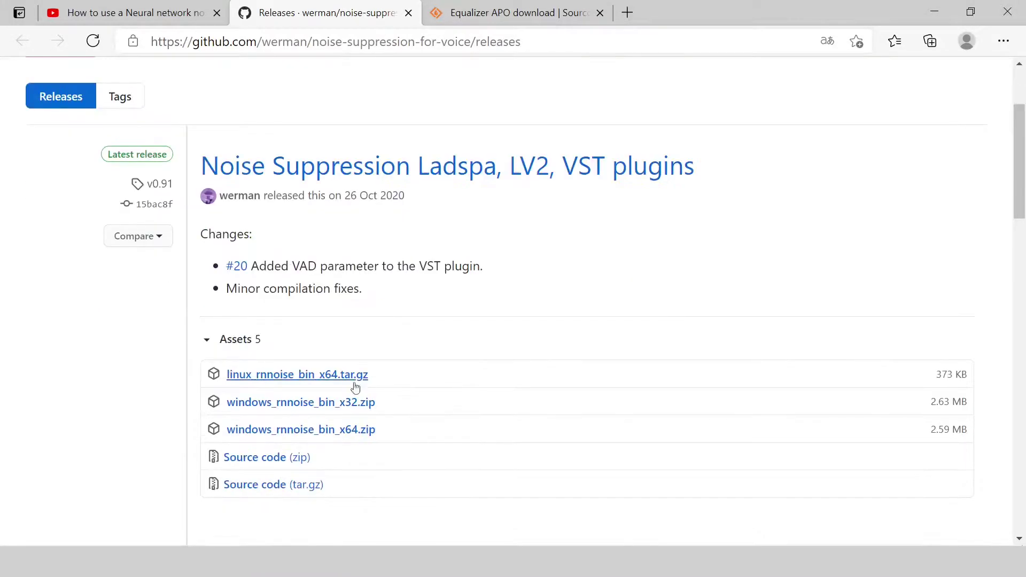
left_click(314, 436)
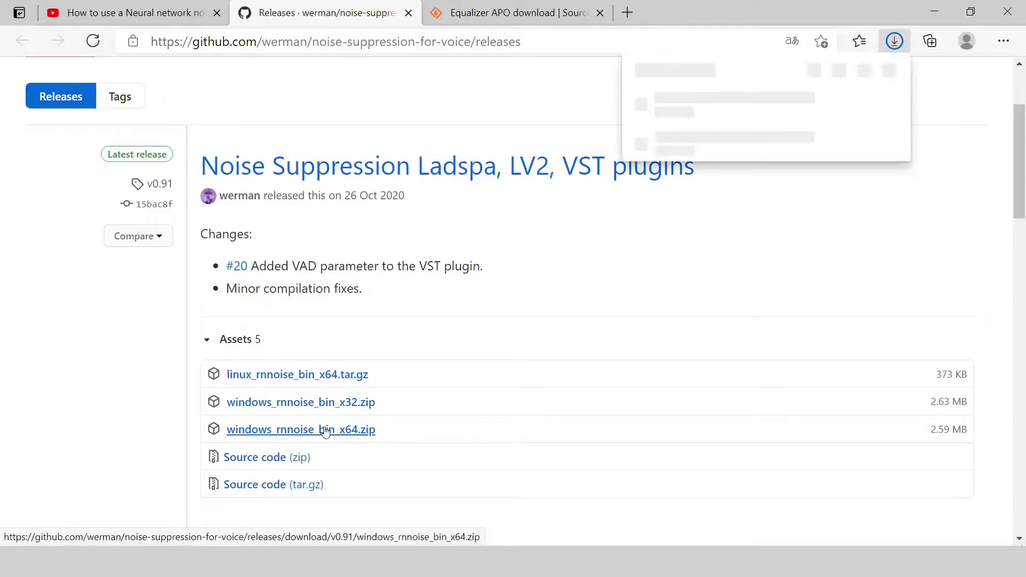
Step: Download EqualizerAPO64-1.2.1.exe from SourceForge and launch the installer
left_click(510, 12)
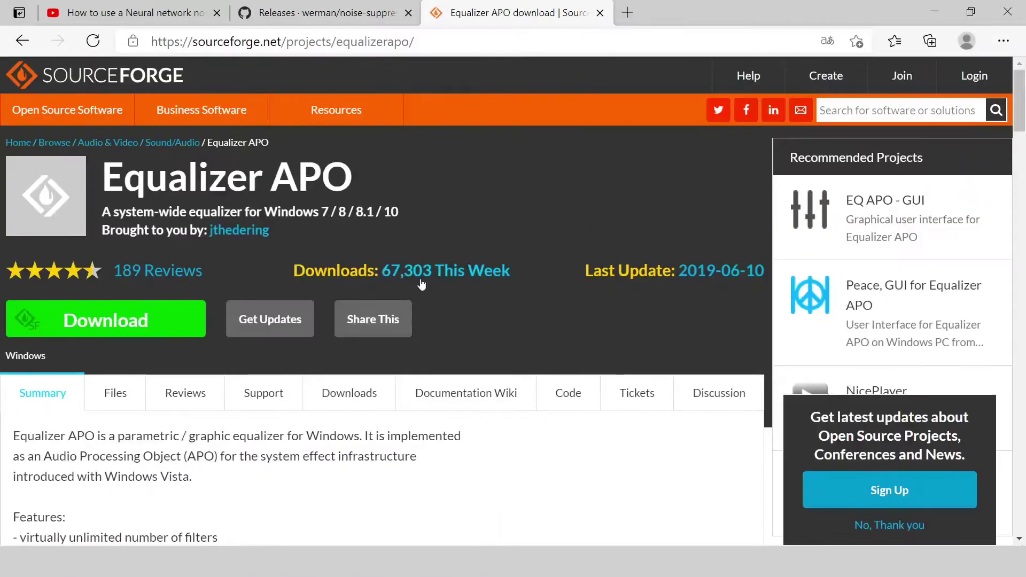
left_click(138, 326)
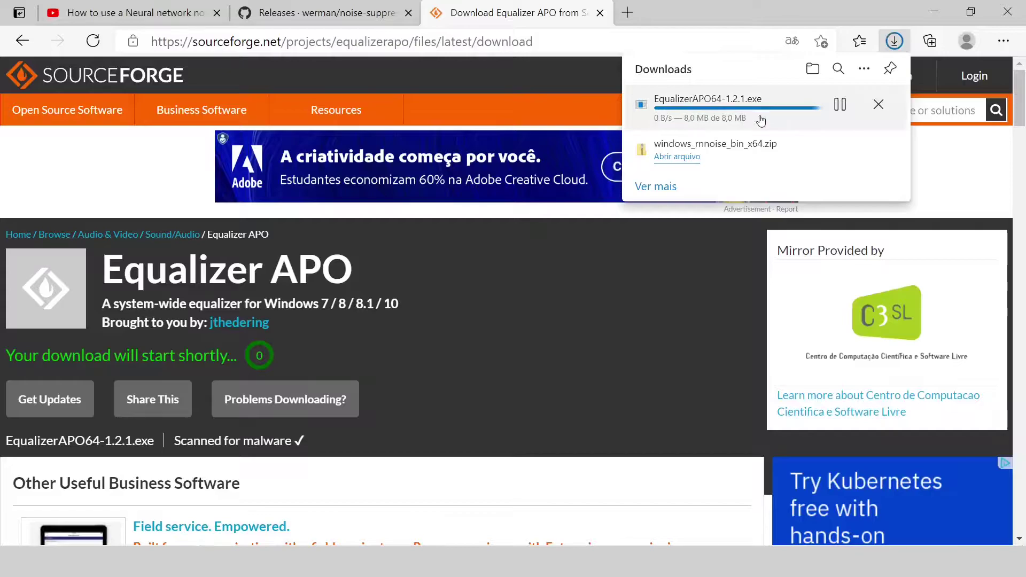
left_click(725, 101)
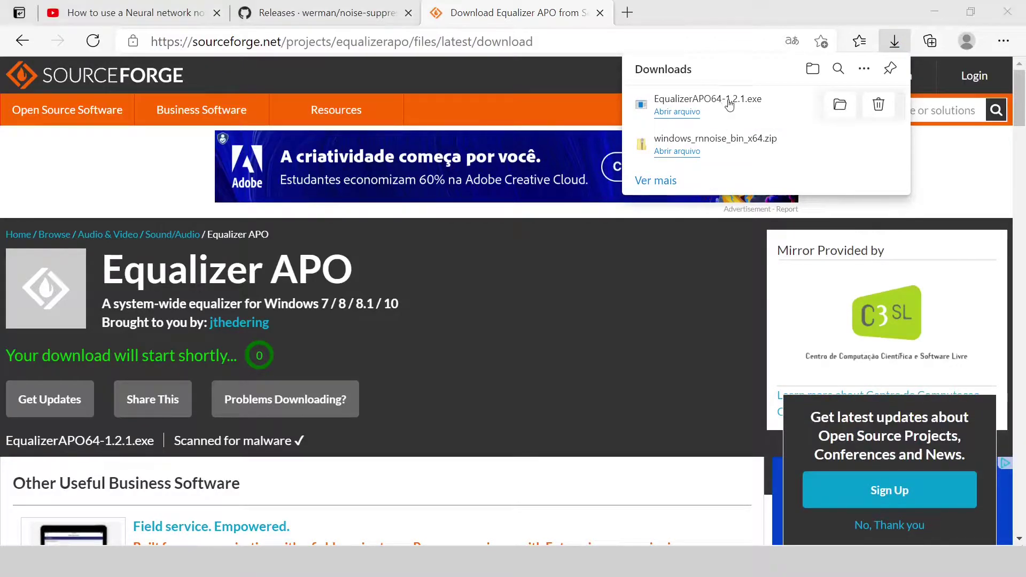
Step: Install Equalizer APO 1.2.1 to the default C:\Program Files\EqualizerAPO folder
left_click(598, 409)
left_click(599, 409)
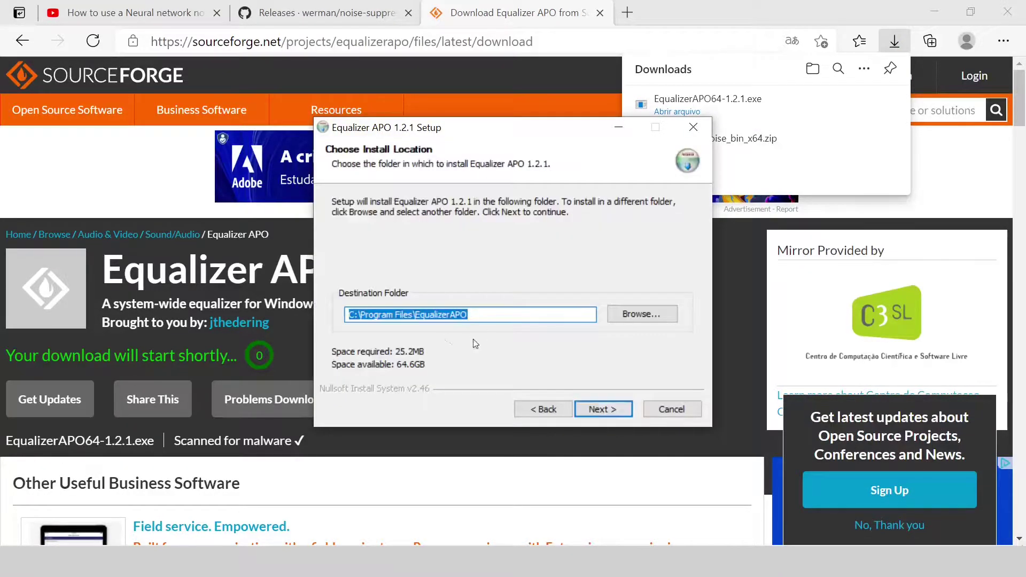
left_click(595, 409)
left_click(594, 410)
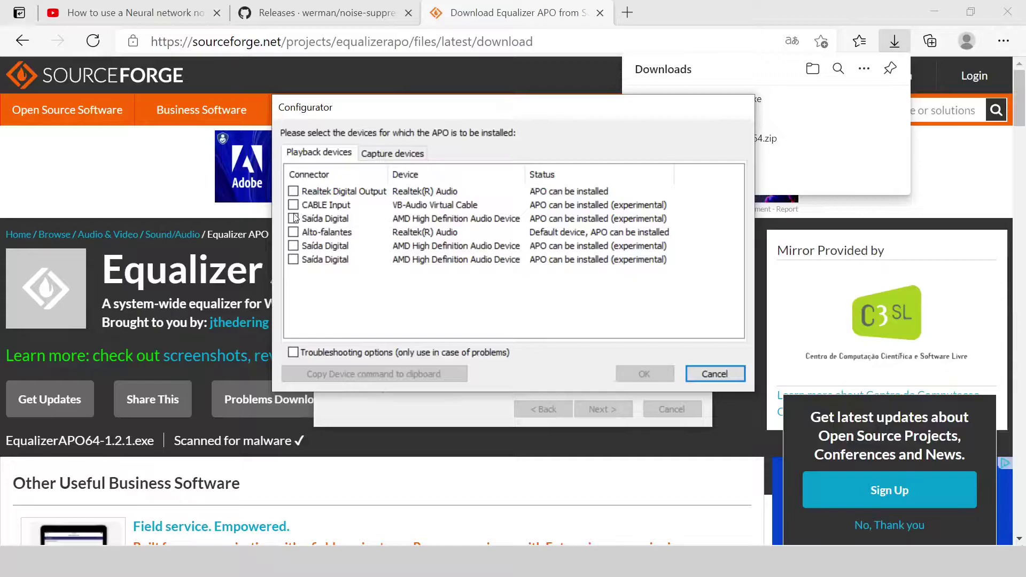
Step: Enable the APO for the Alto-falantes speakers and the Microfone capture device
left_click(294, 232)
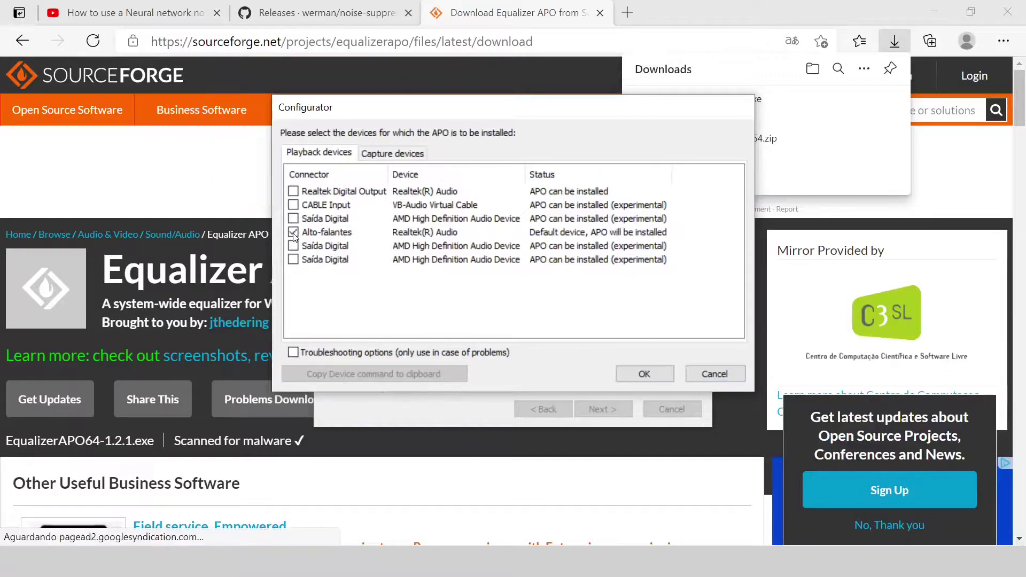
key("ctrl+Tab")
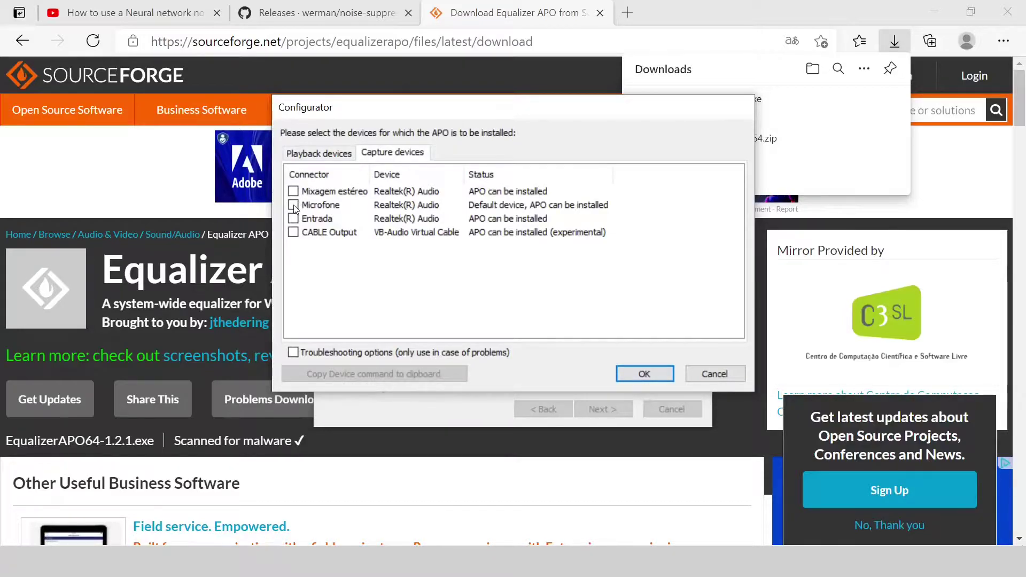
left_click(293, 206)
left_click(644, 374)
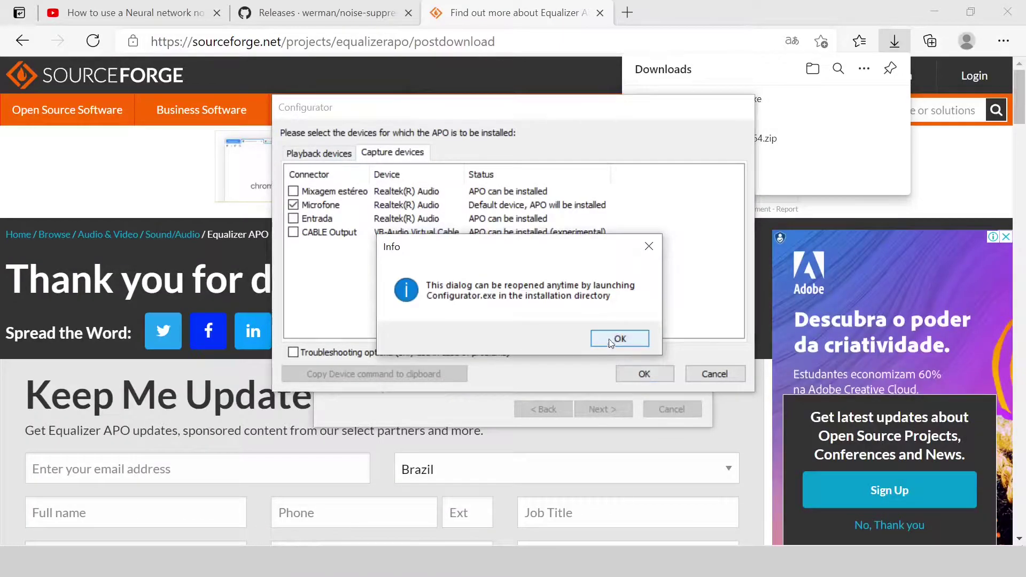
left_click(610, 343)
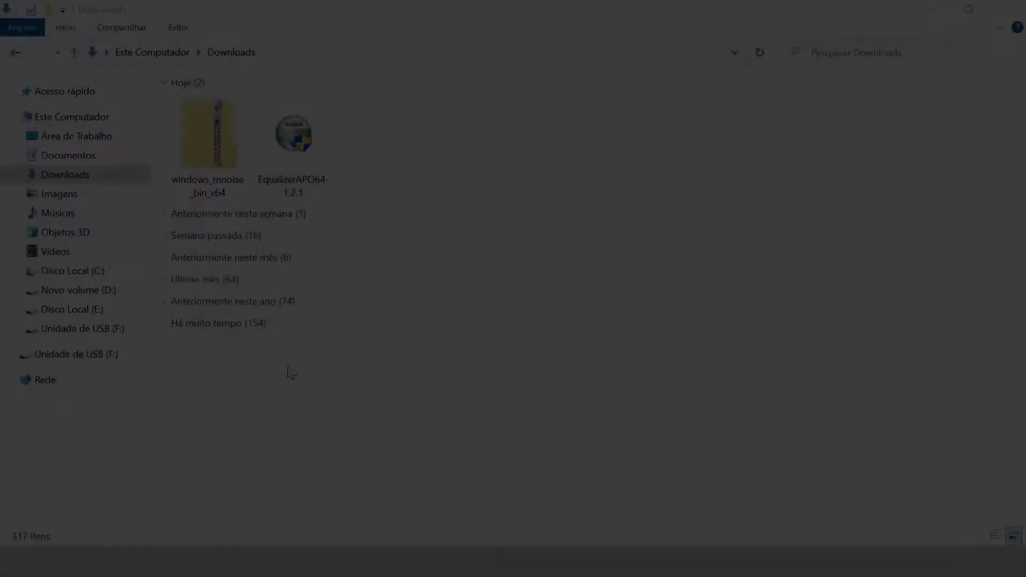
Step: Copy librnnoise_vst.dll from the rnnoise zip's bin\vst folder
double_click(204, 156)
double_click(198, 108)
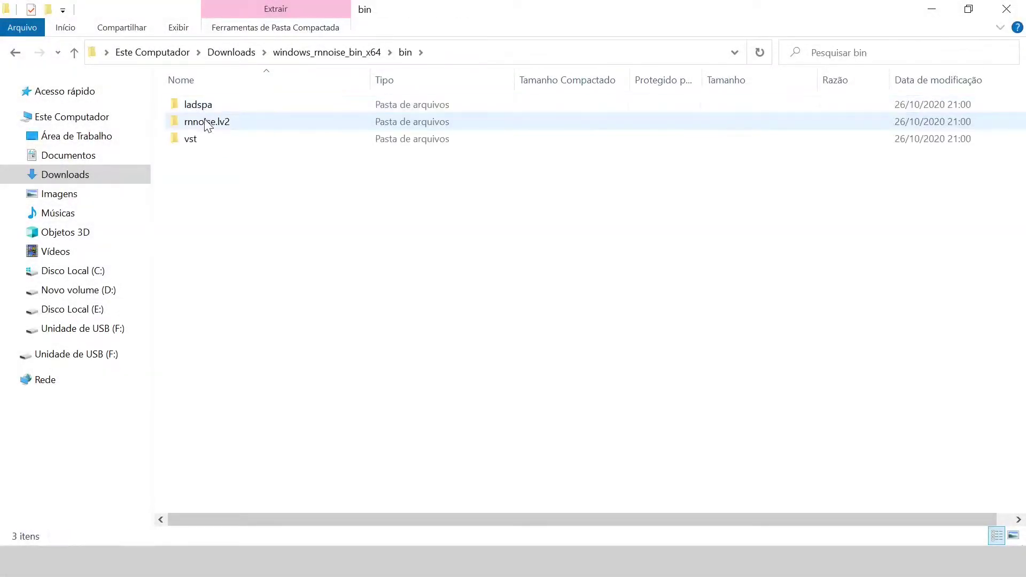
double_click(199, 147)
right_click(227, 109)
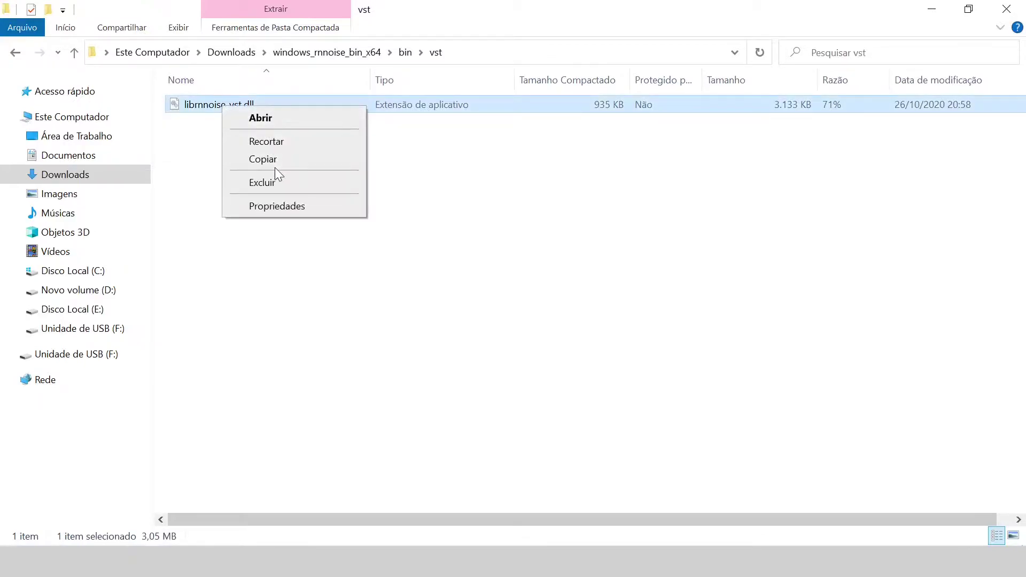
left_click(293, 164)
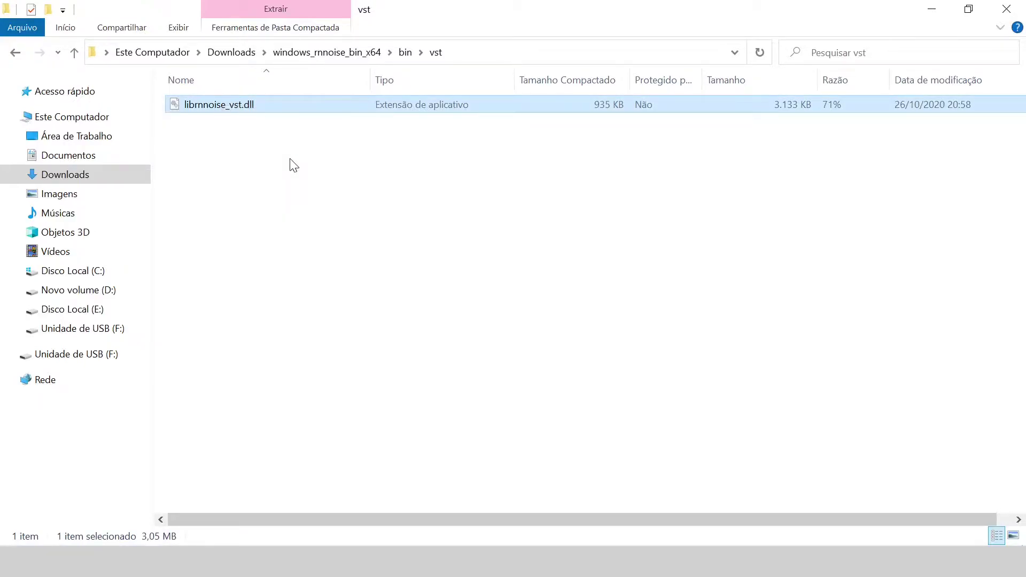
Step: Paste librnnoise_vst.dll into C:\Arquivos de Programas\EqualizerAPO\VSTPlugins with administrator permission
left_click(98, 270)
double_click(241, 140)
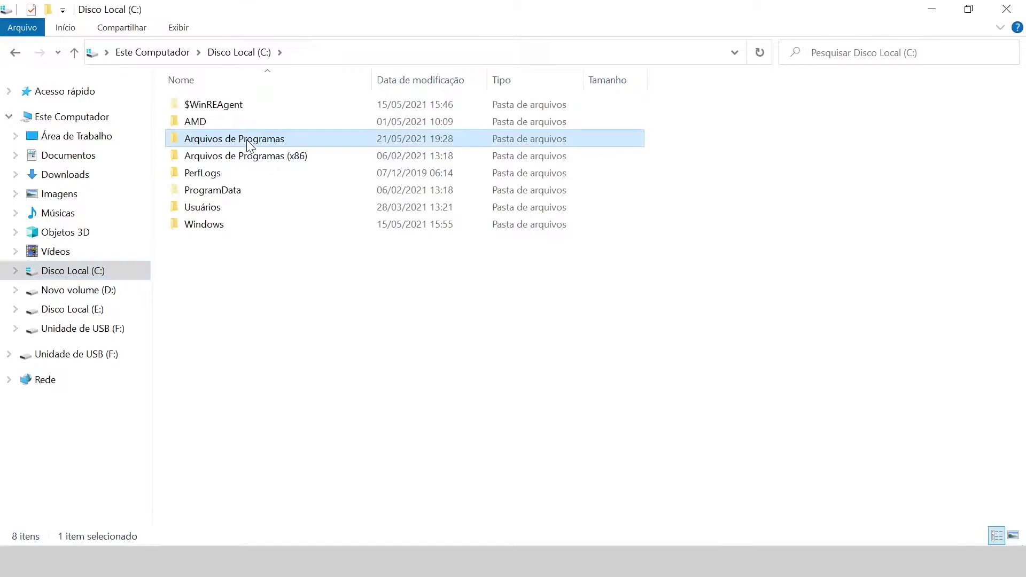
double_click(232, 176)
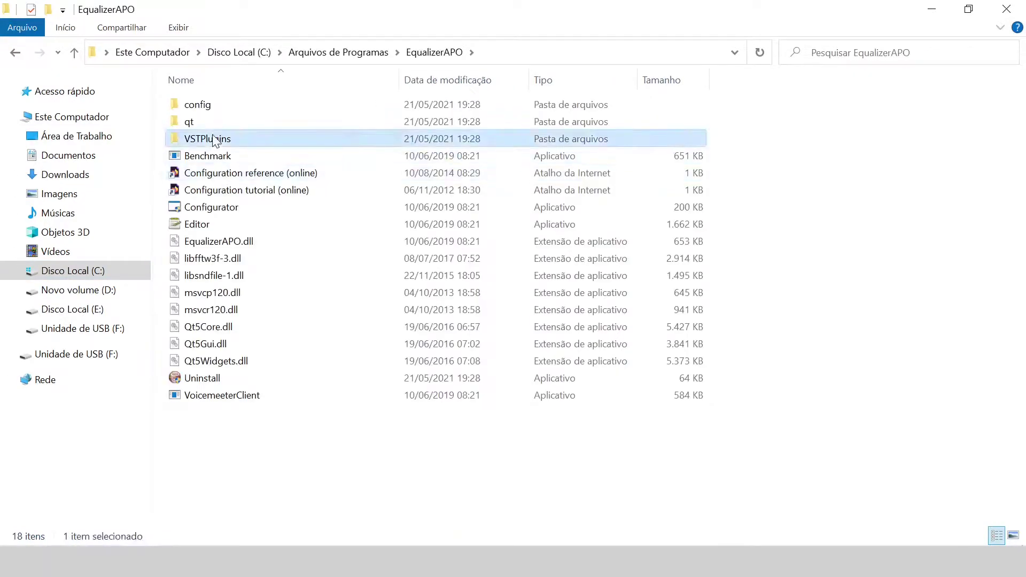
double_click(206, 137)
right_click(272, 227)
left_click(323, 363)
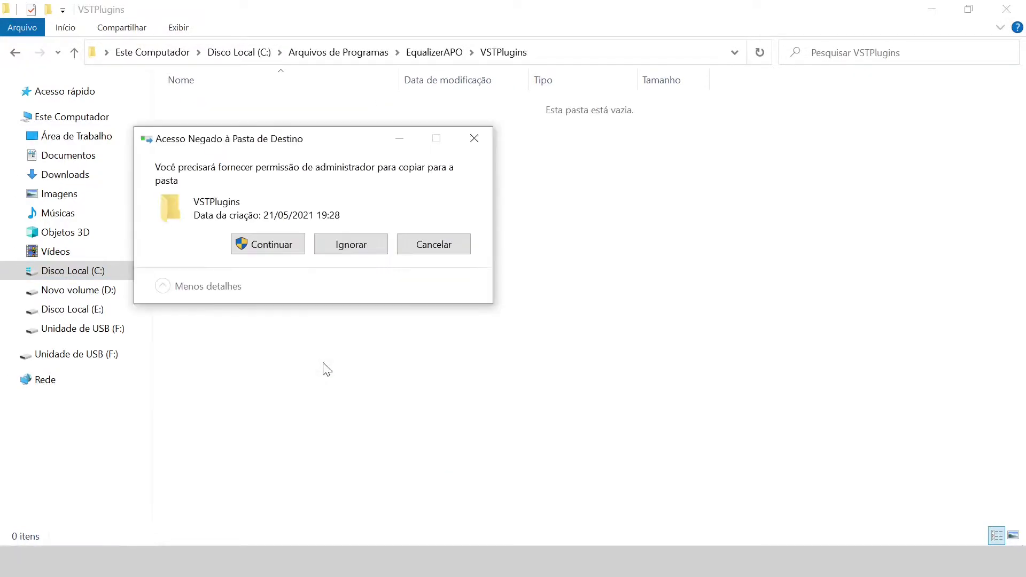
left_click(245, 241)
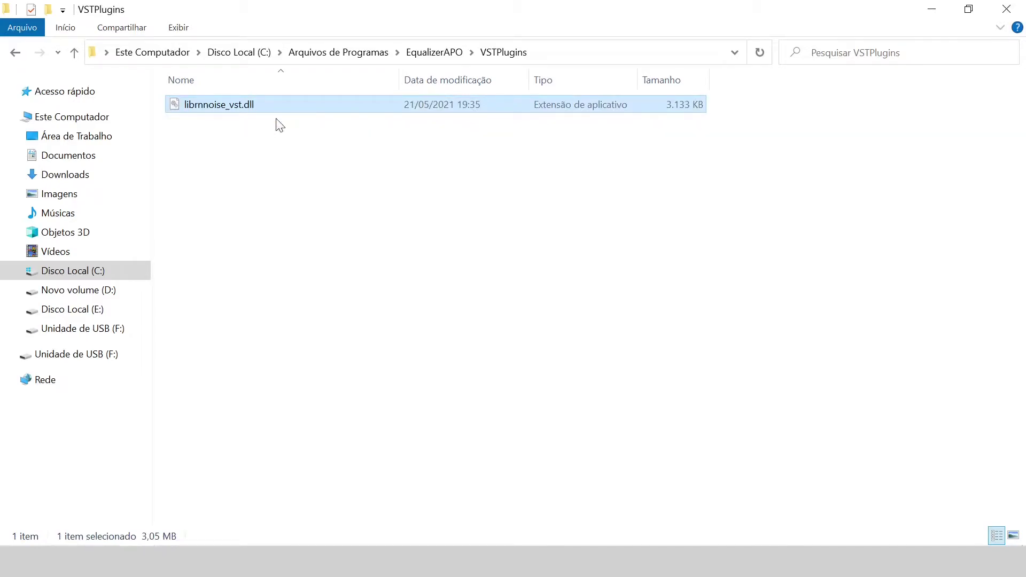
left_click(434, 52)
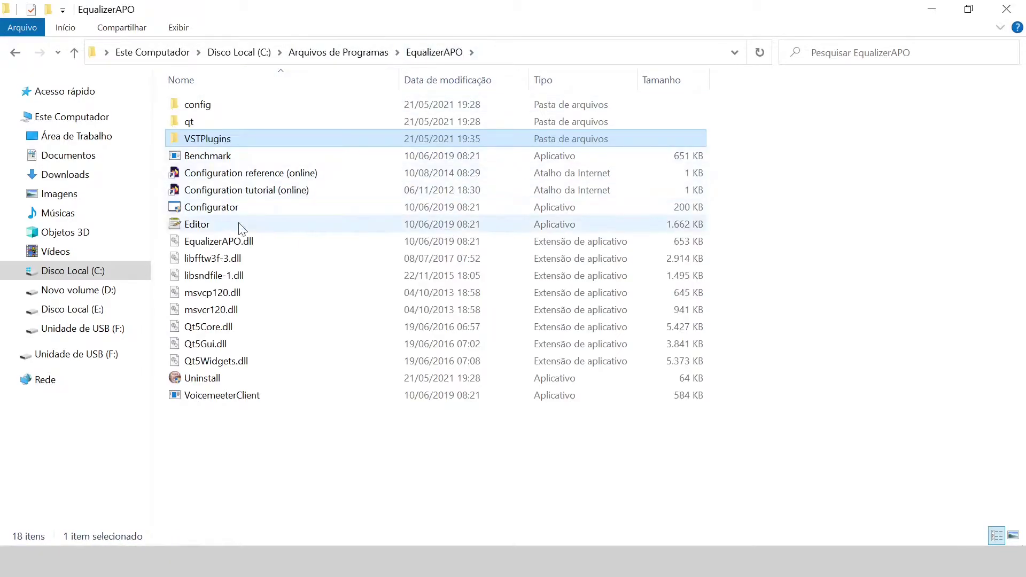
Step: Launch the Editor and delete config.txt's Preamplification and Graphic EQ rows, leaving Include: example.txt
double_click(196, 224)
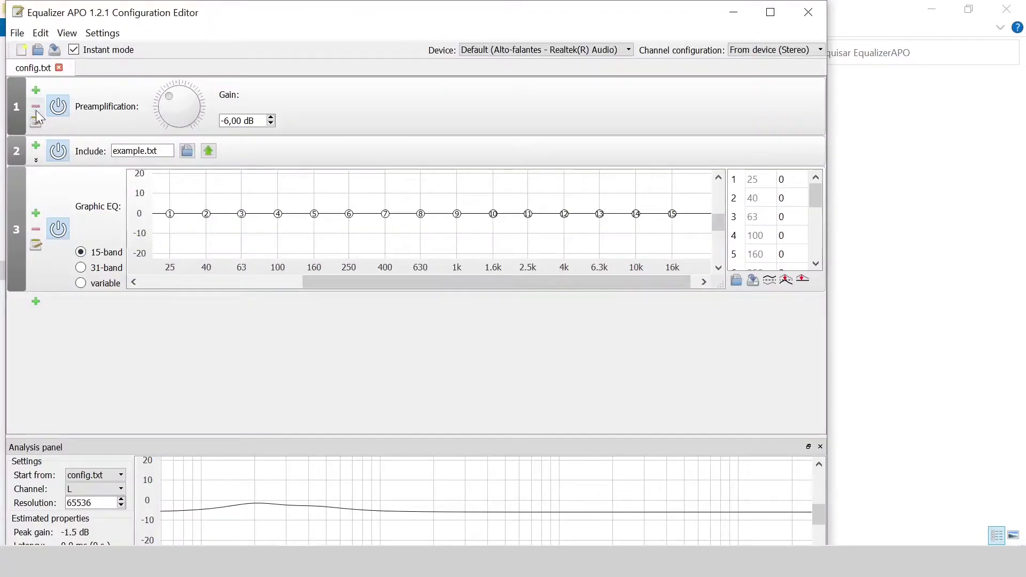
left_click(36, 108)
left_click(36, 171)
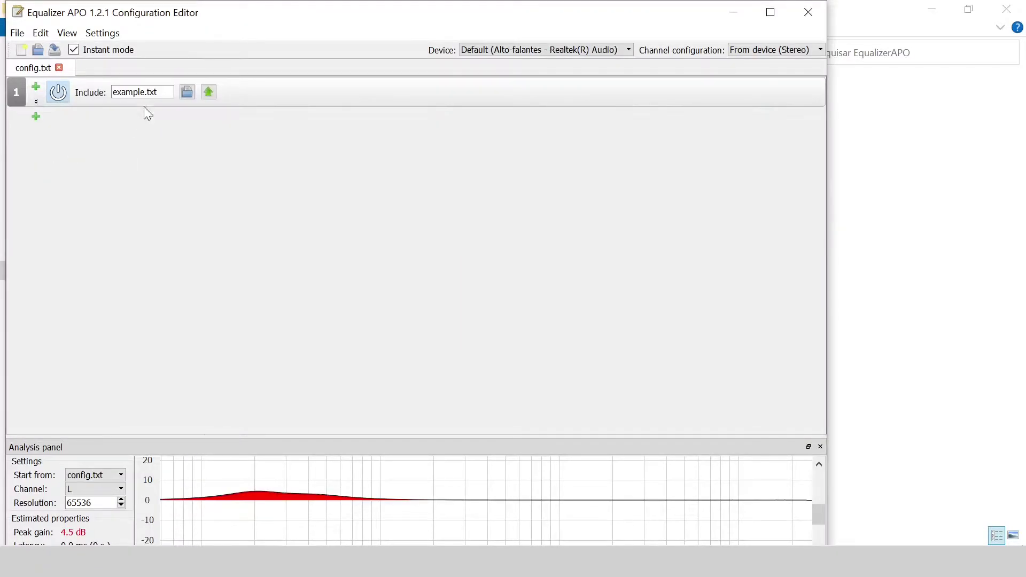
Step: Create a new mic.txt text file in the config folder and make it the Include target
left_click(183, 94)
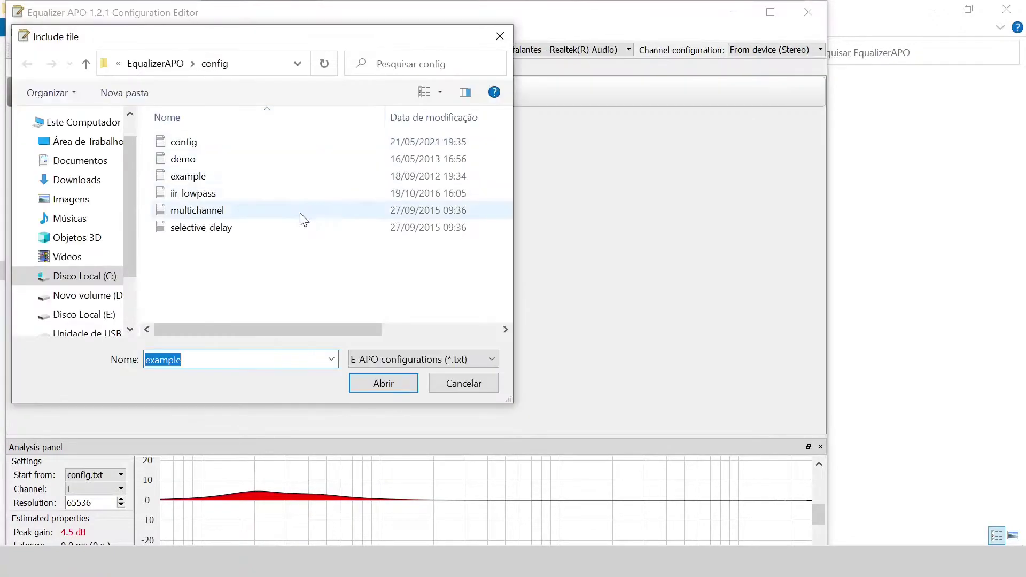
right_click(214, 275)
mouse_move(262, 452)
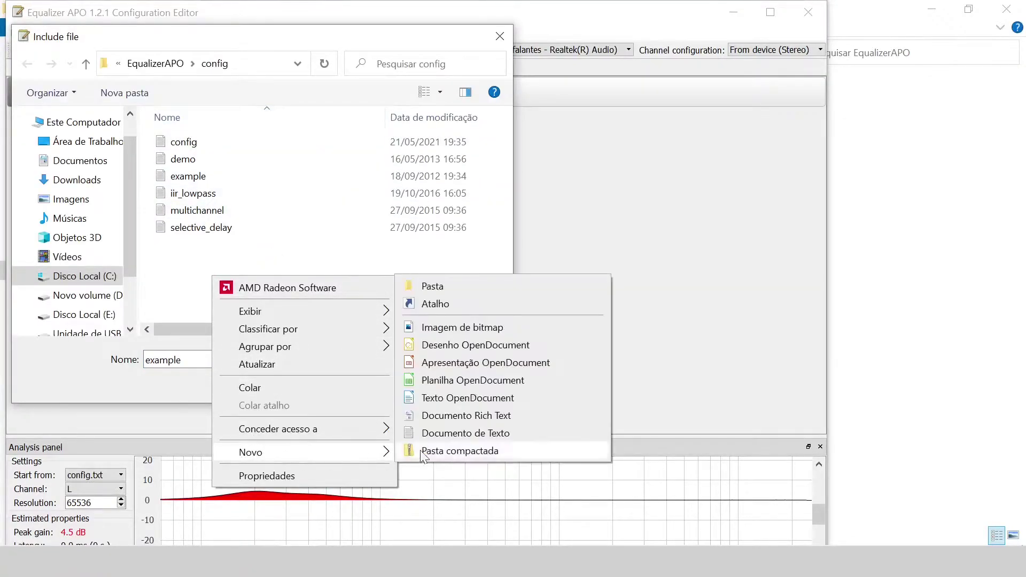
left_click(450, 434)
type("mi")
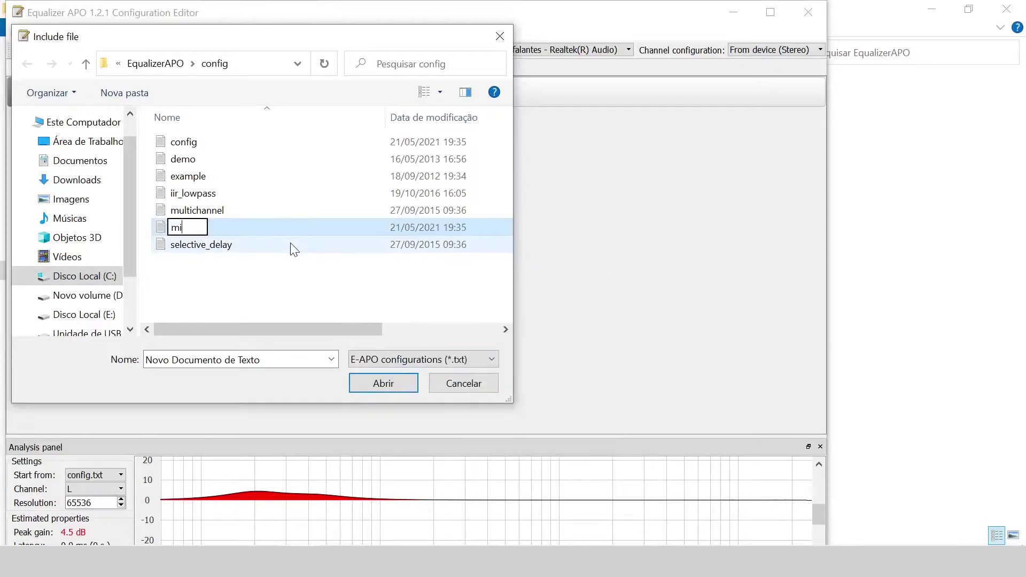
type("c")
key("Return")
left_click(226, 208)
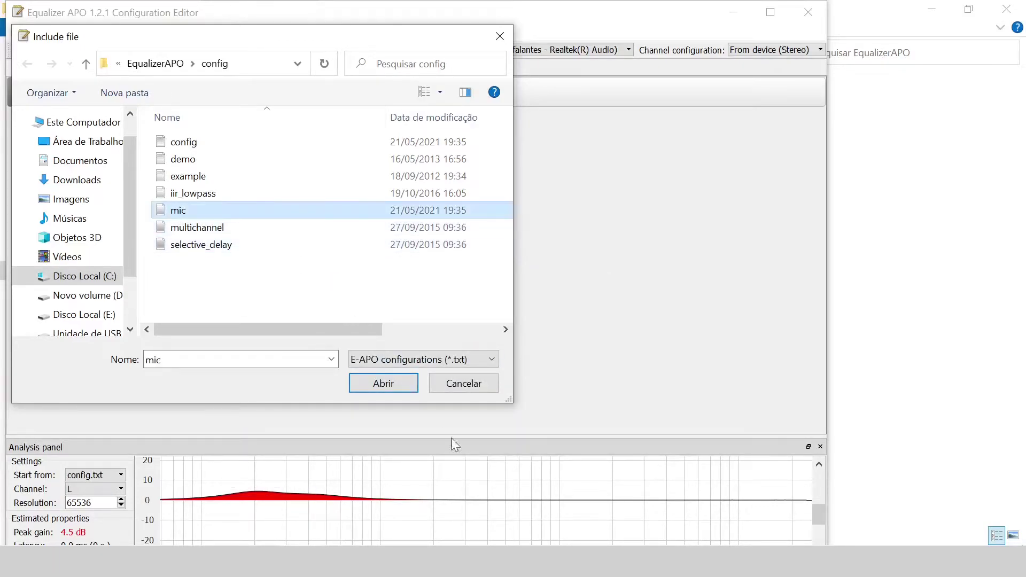
left_click(394, 384)
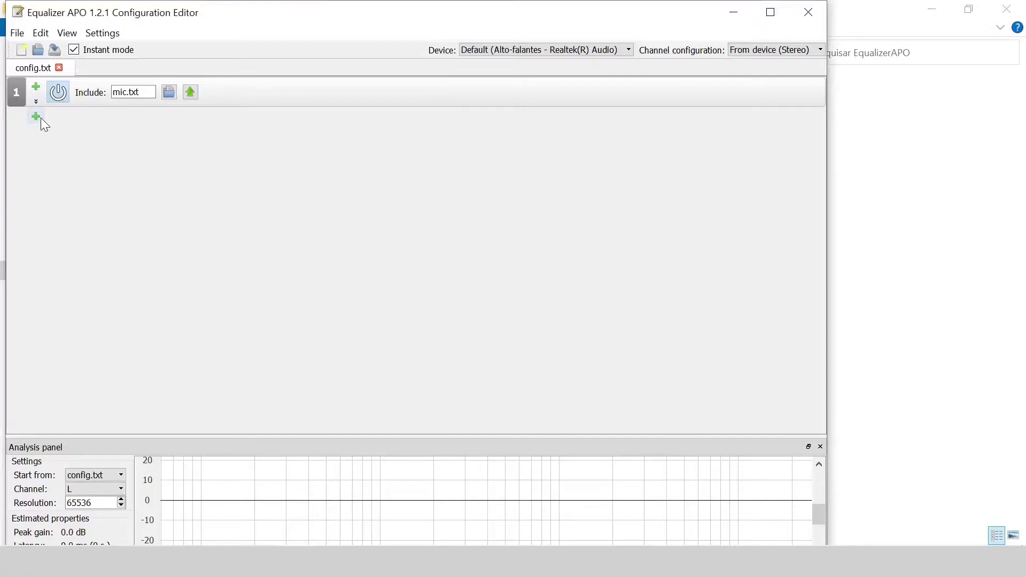
Step: In mic.txt, add a Device filter that applies only to the Microfone
left_click(190, 92)
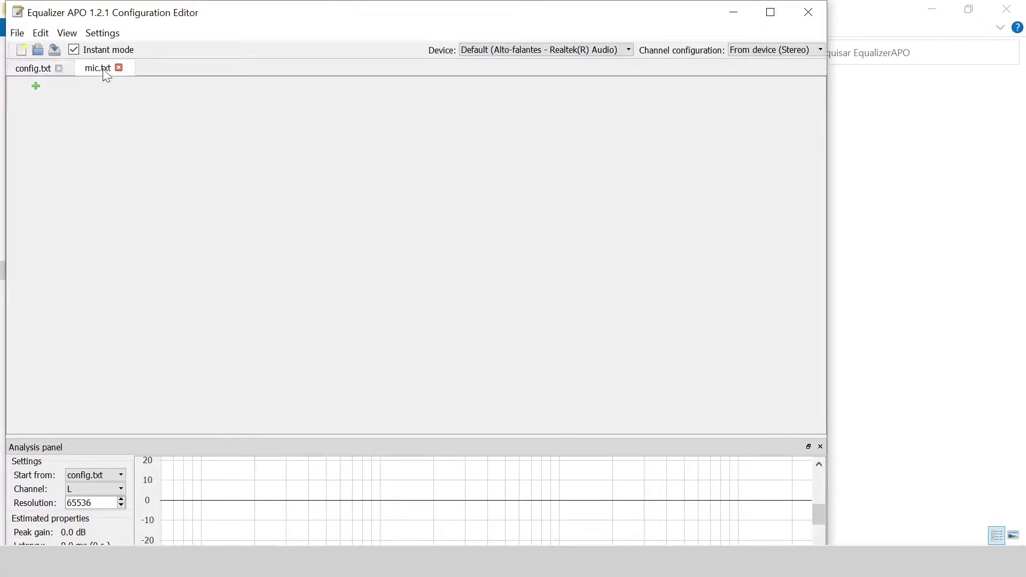
left_click(36, 86)
mouse_move(75, 121)
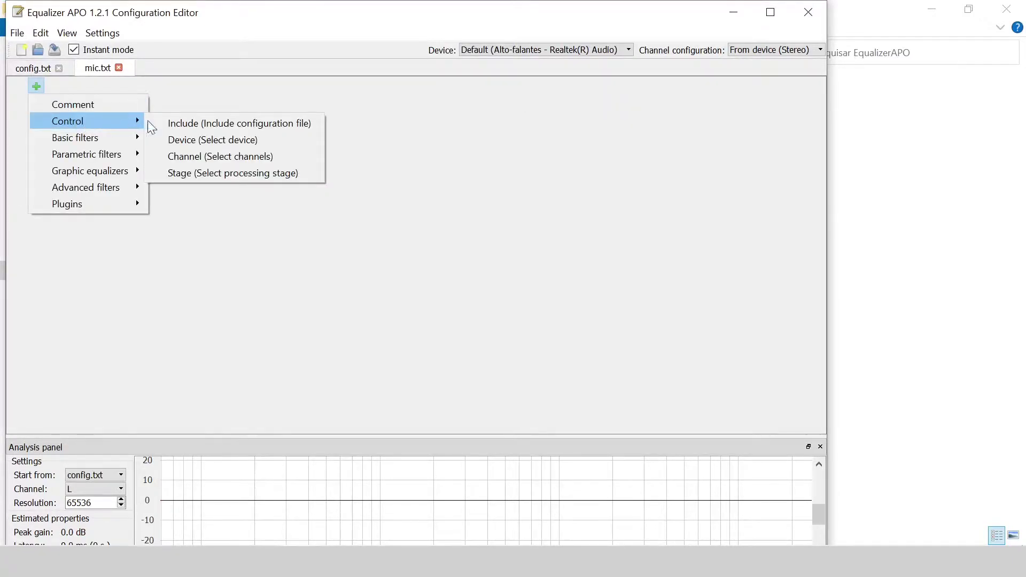
left_click(226, 141)
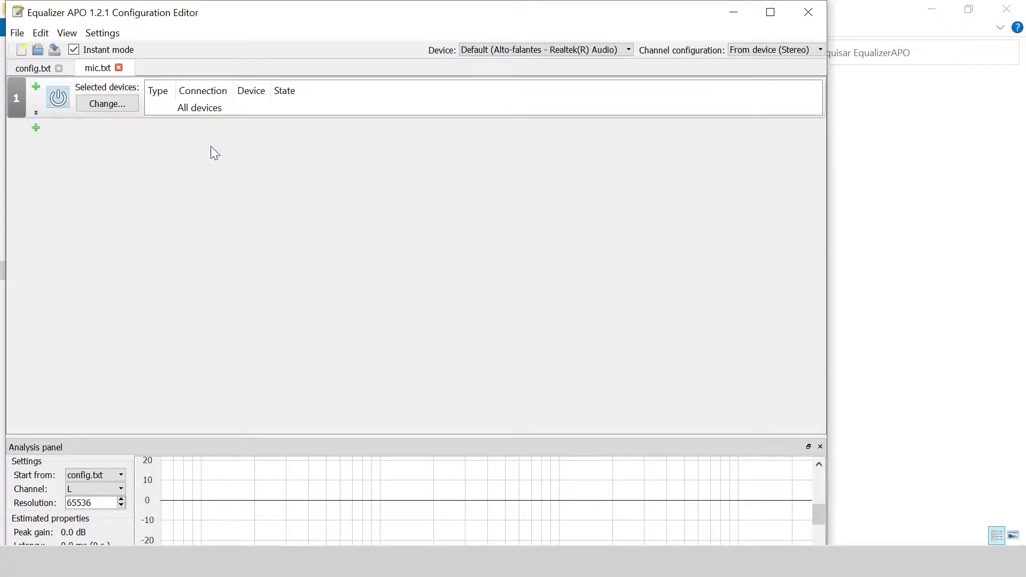
left_click(121, 104)
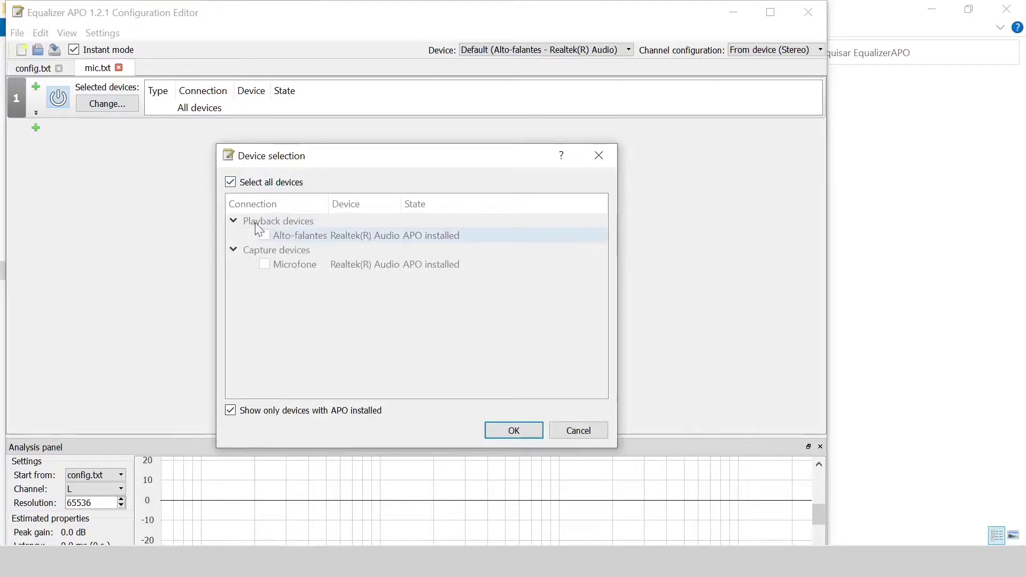
left_click(230, 182)
left_click(265, 264)
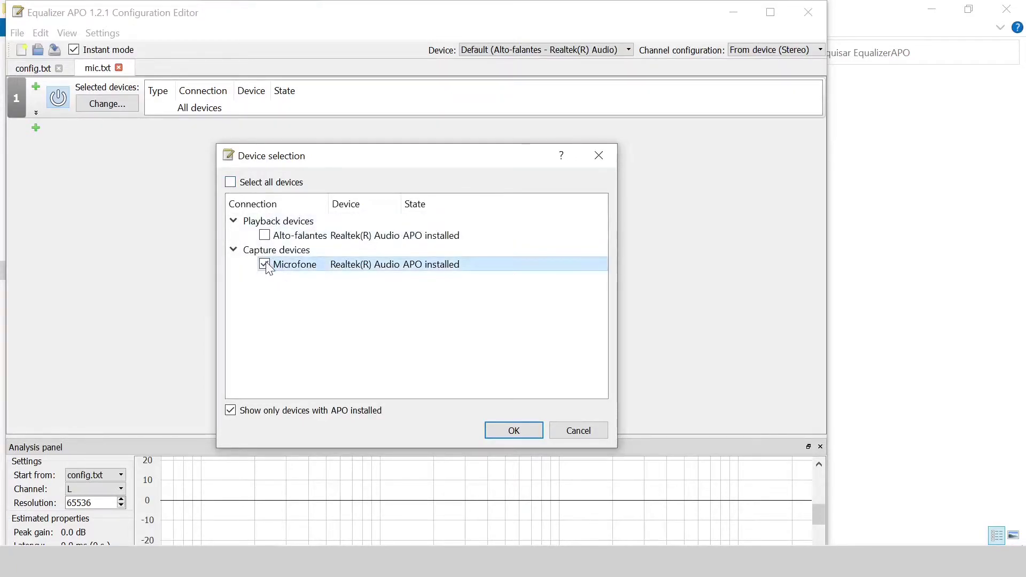
left_click(497, 430)
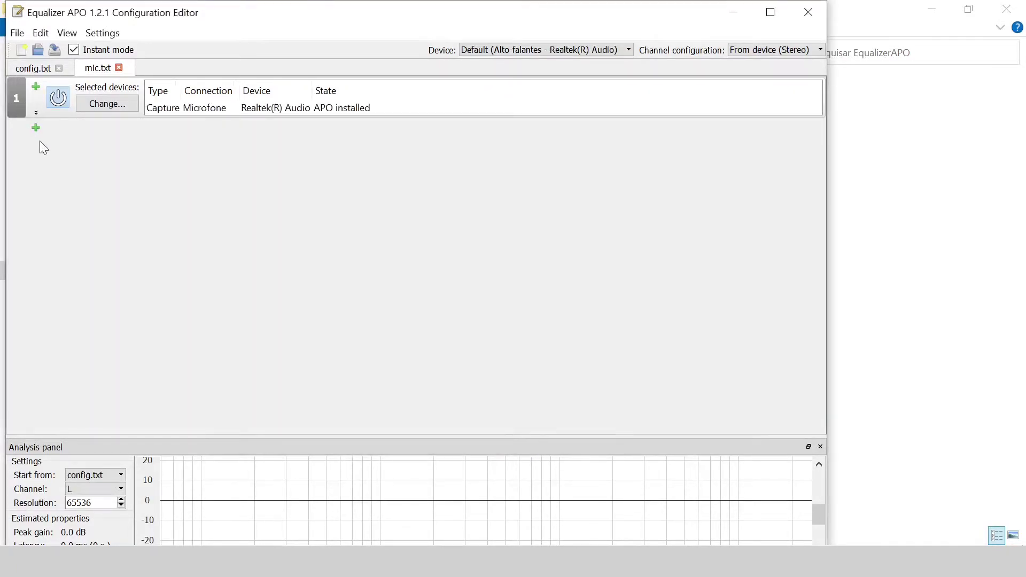
Step: Add the librnnoise_vst.dll VST plugin to mic.txt and toggle it off and back on
left_click(36, 127)
mouse_move(113, 251)
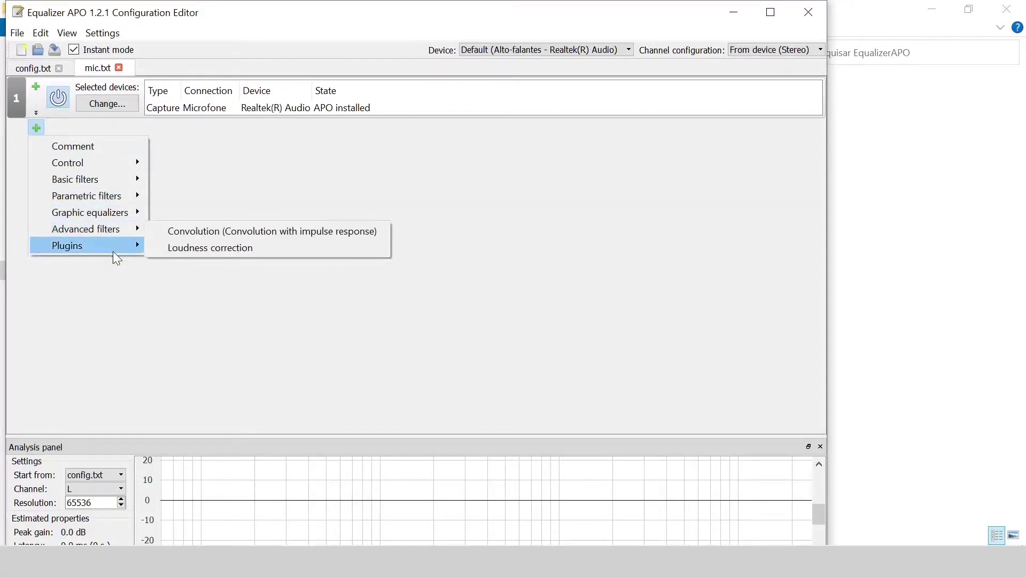
left_click(175, 247)
left_click(178, 131)
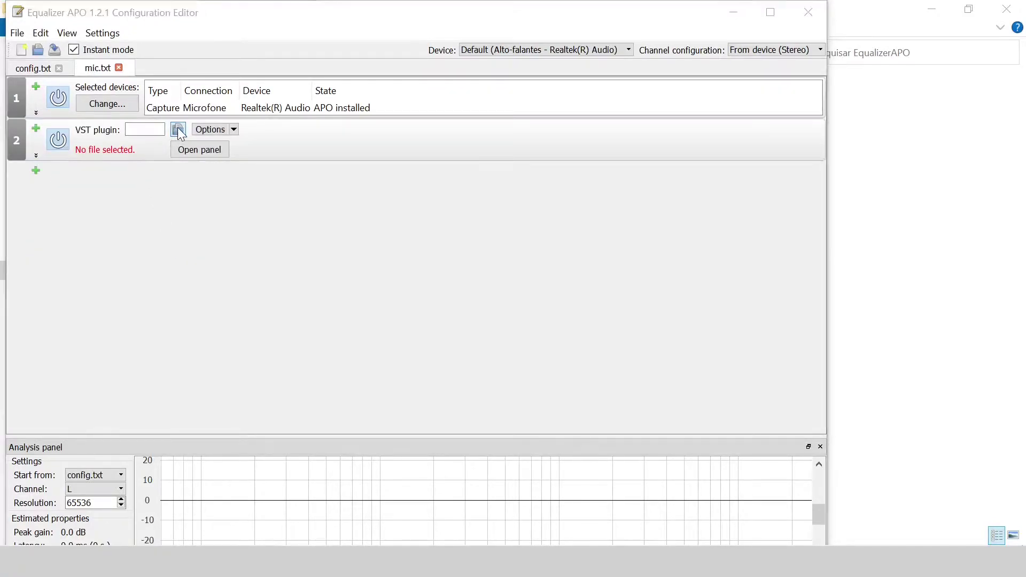
left_click(206, 142)
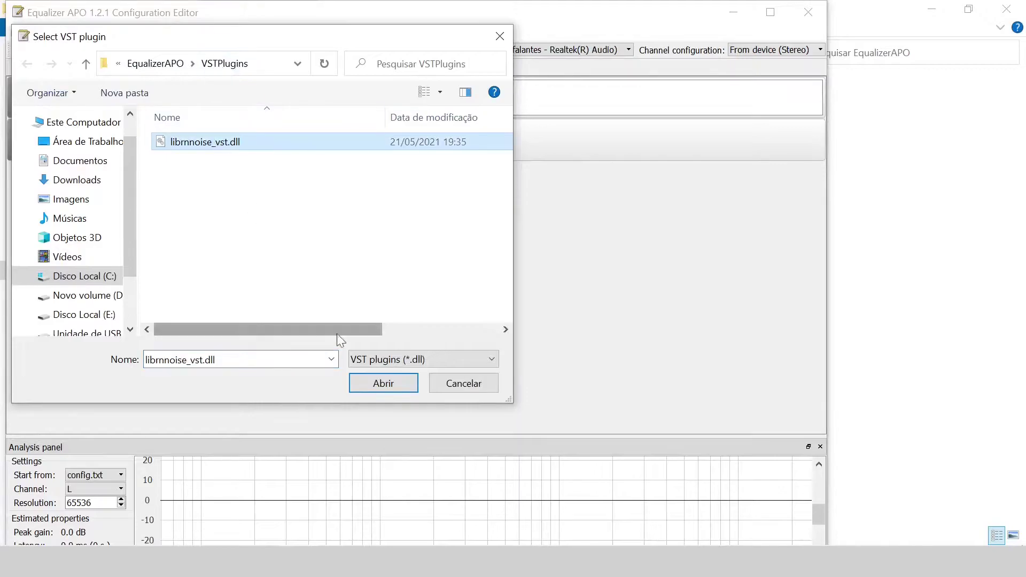
left_click(393, 387)
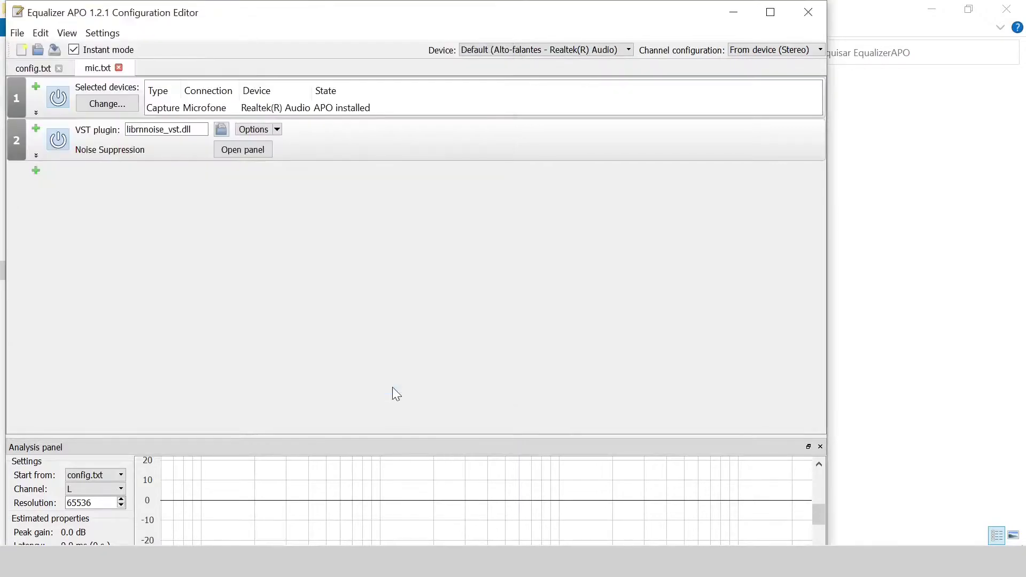
left_click(58, 140)
left_click(59, 140)
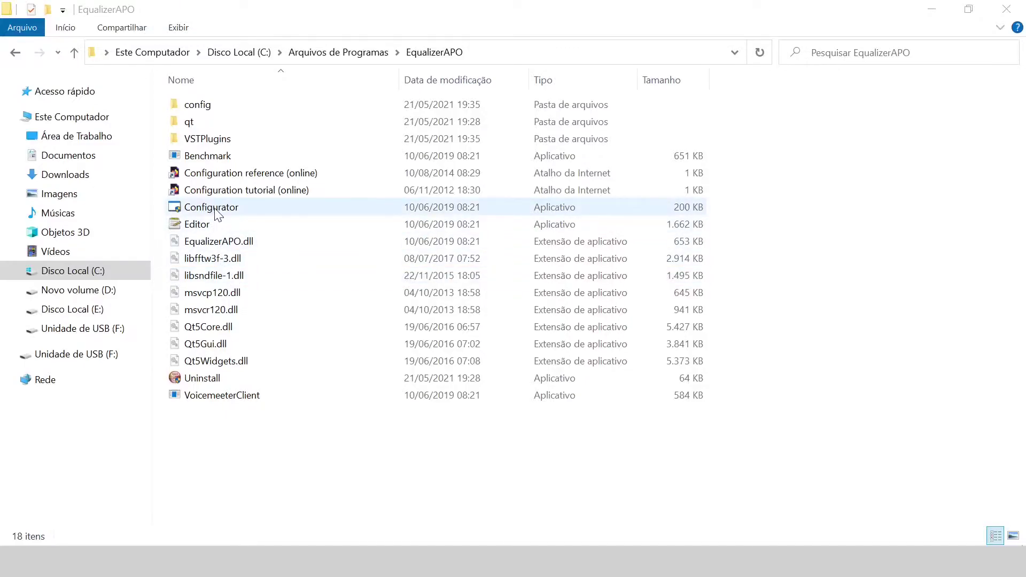
Step: Open the Configurator's troubleshooting options and keep the Alto-falantes speakers on SFX/MFX install mode
double_click(216, 209)
left_click(356, 357)
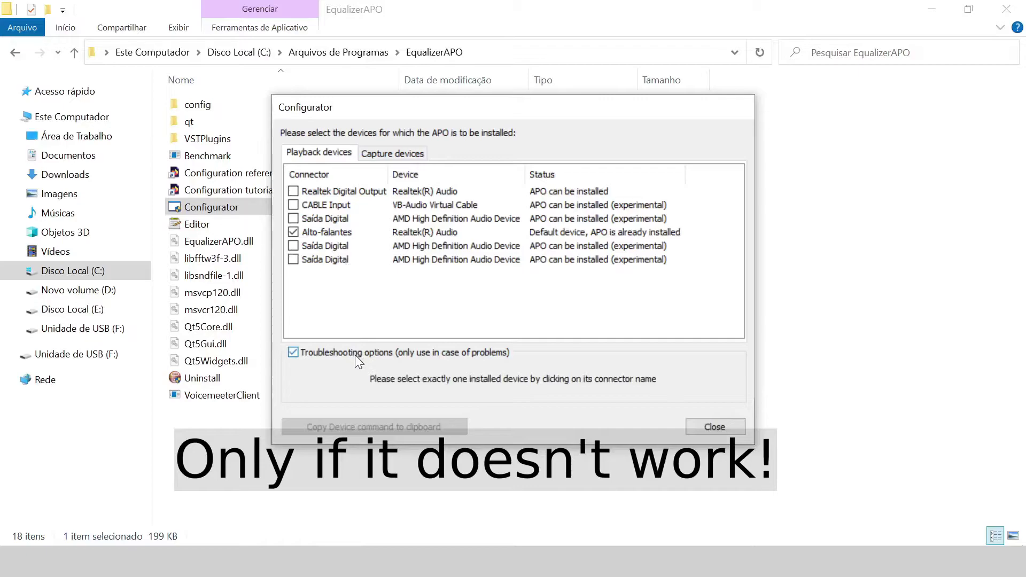
left_click(334, 233)
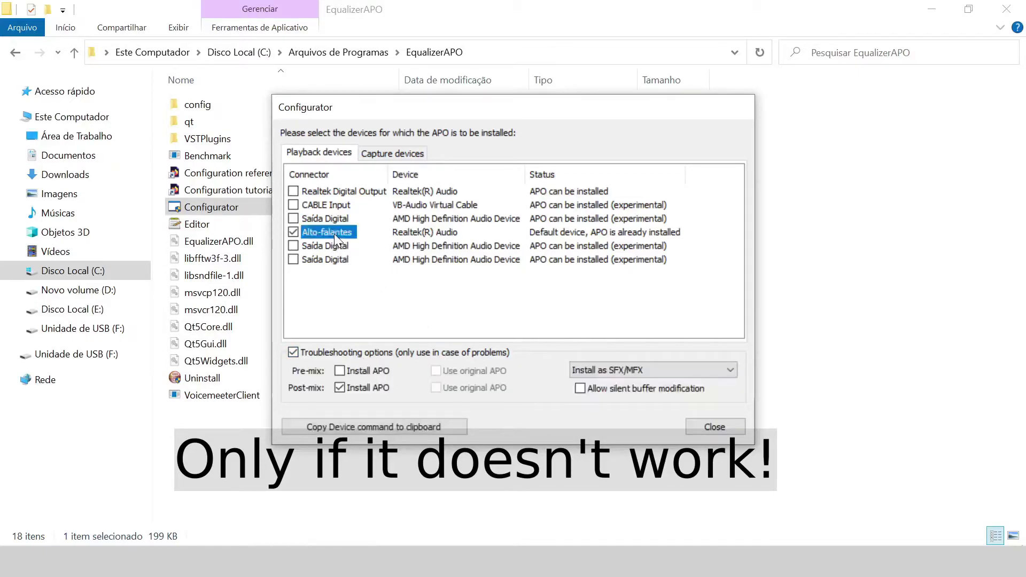
left_click(595, 368)
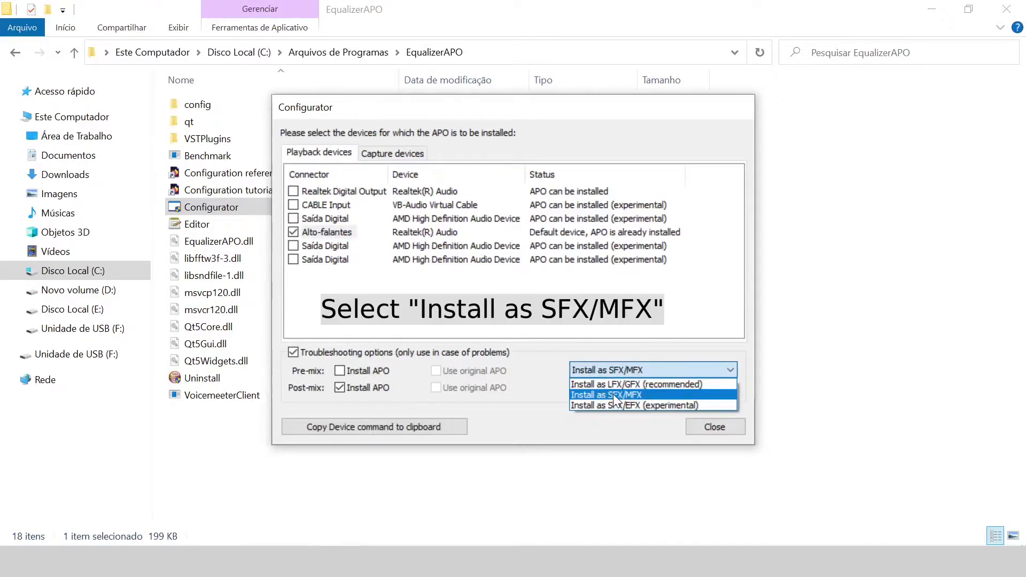
left_click(553, 389)
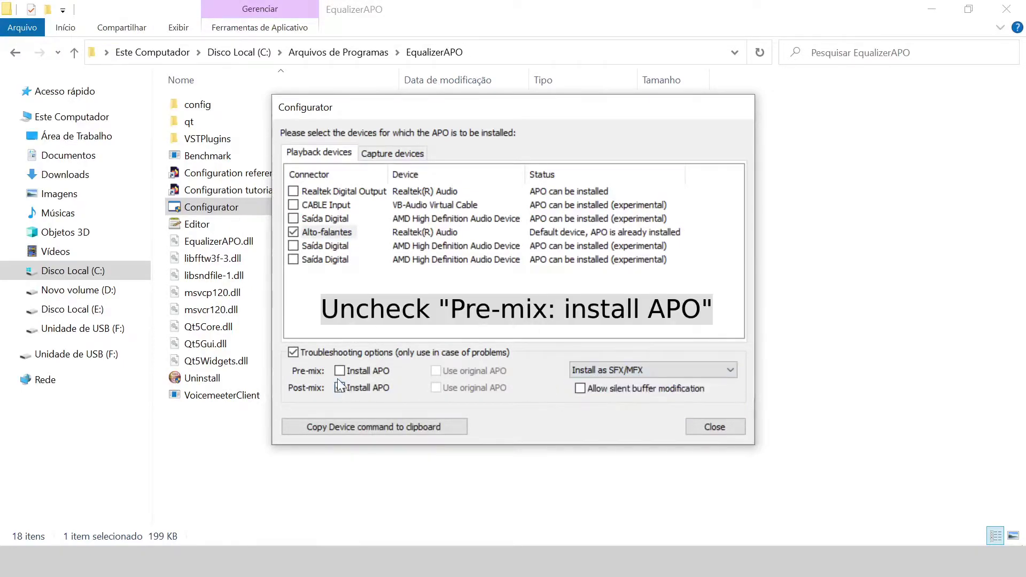
Step: Set the Microfone's pre-mix install mode to SFX/MFX on Capture devices
left_click(390, 153)
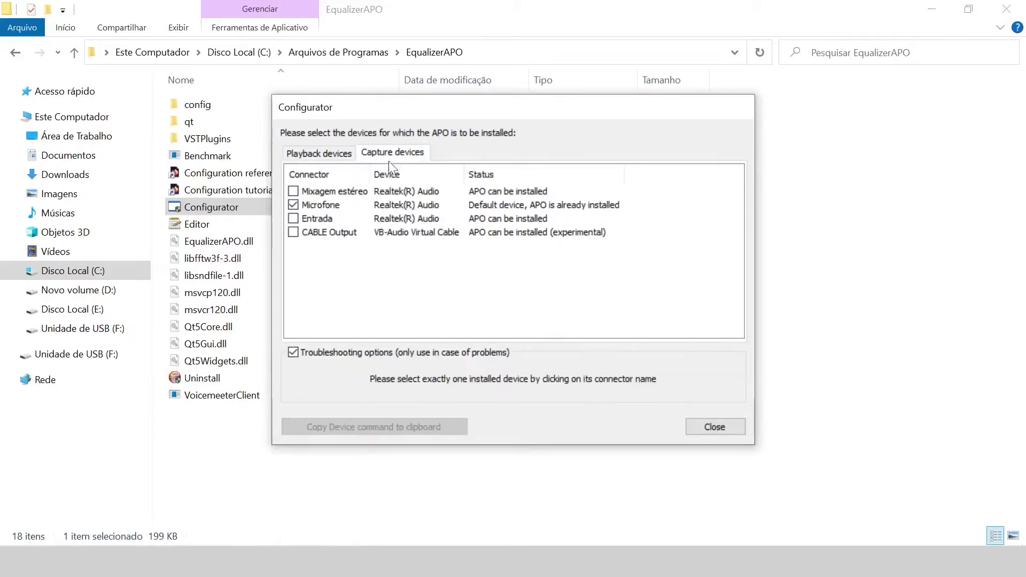
left_click(318, 205)
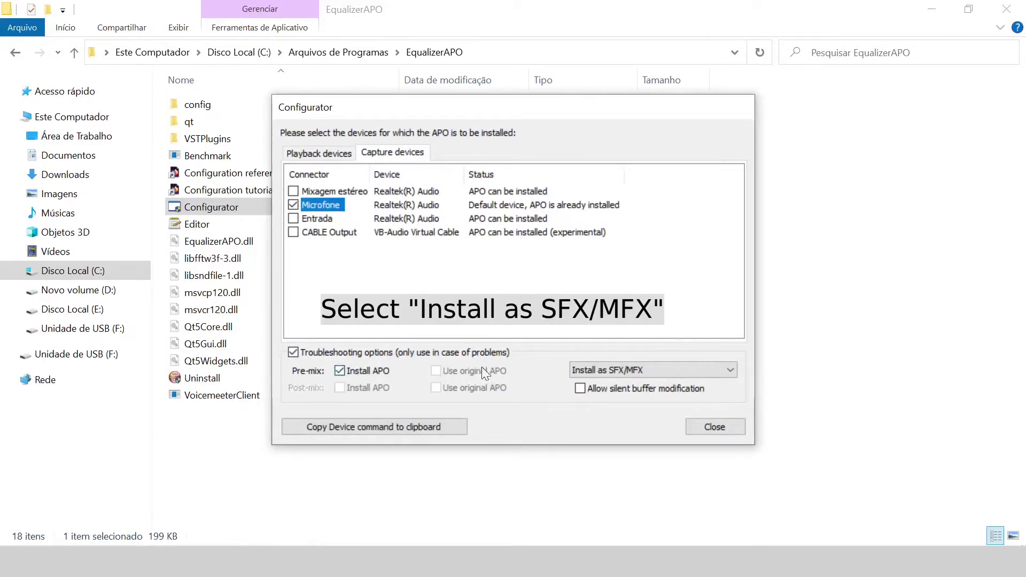
left_click(610, 370)
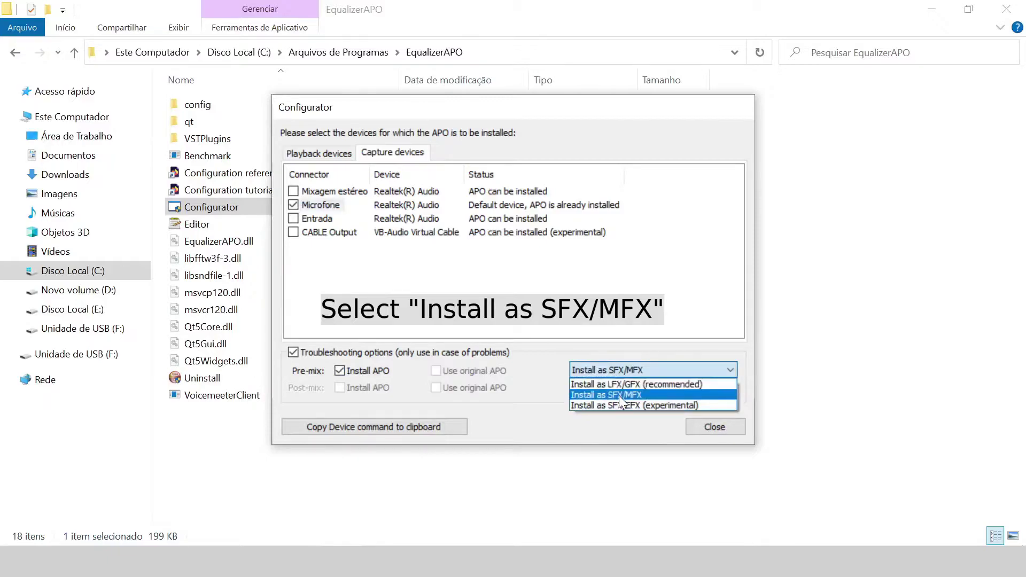
left_click(624, 383)
left_click(634, 368)
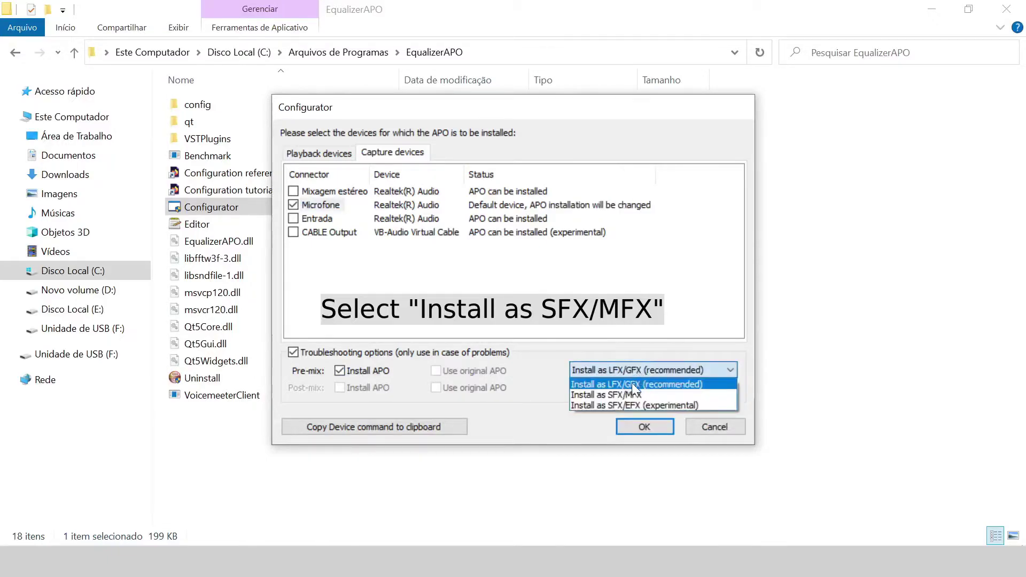
left_click(631, 395)
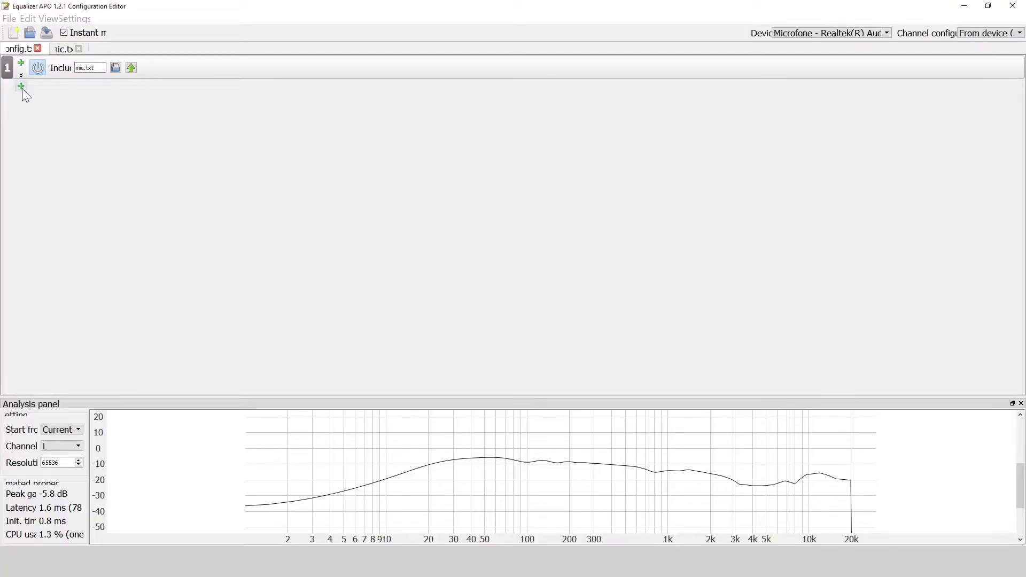
Step: Add a second Include entry in config.txt pointing to a newly created spk.txt
left_click(21, 88)
mouse_move(54, 117)
left_click(193, 119)
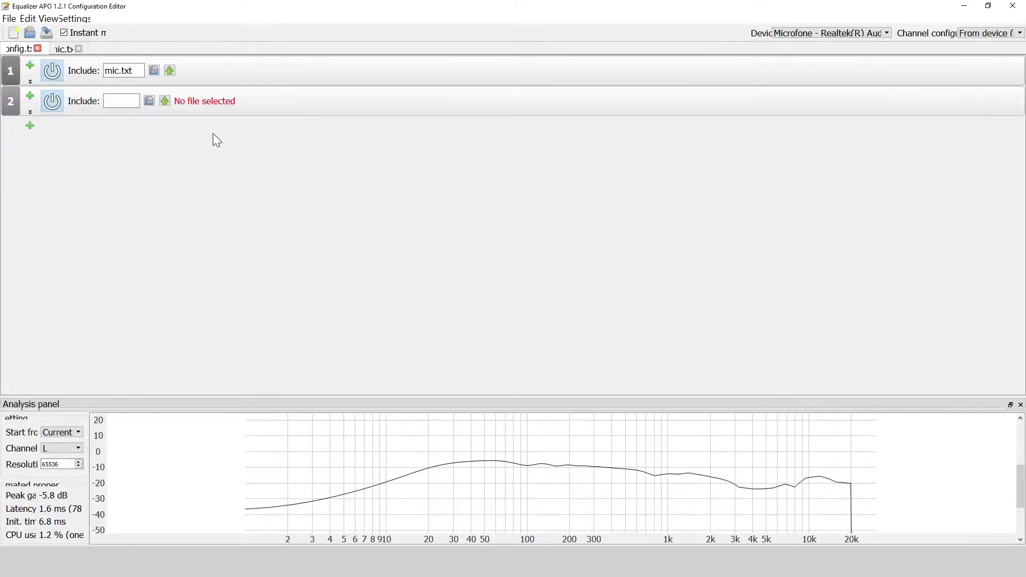
left_click(149, 101)
right_click(140, 200)
mouse_move(278, 373)
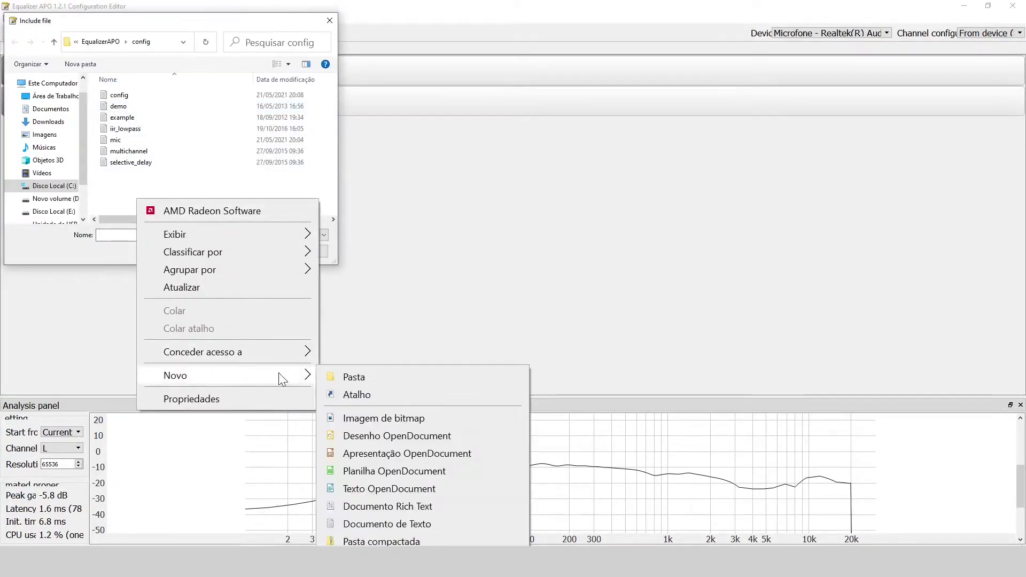
left_click(374, 525)
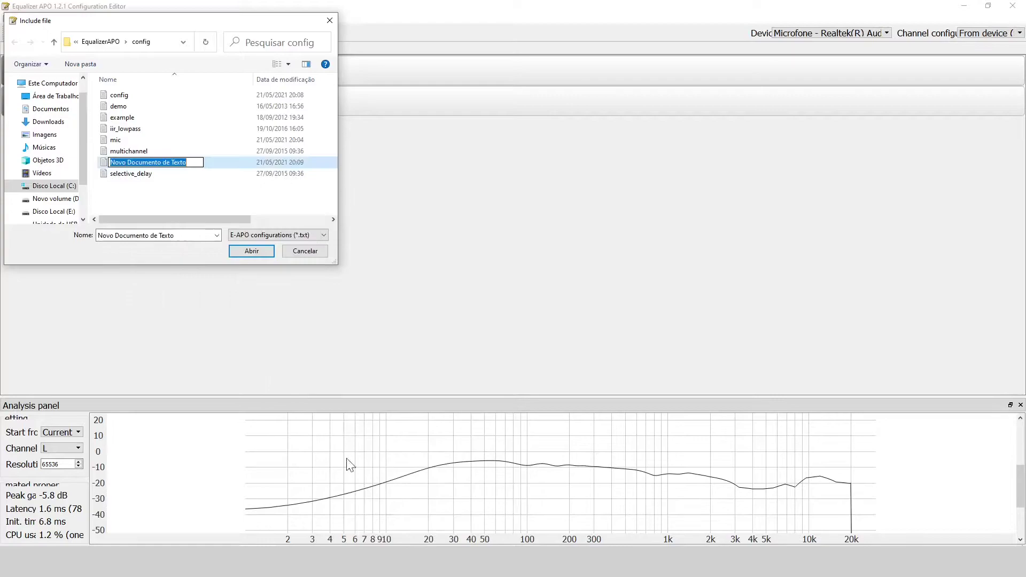
type("spk")
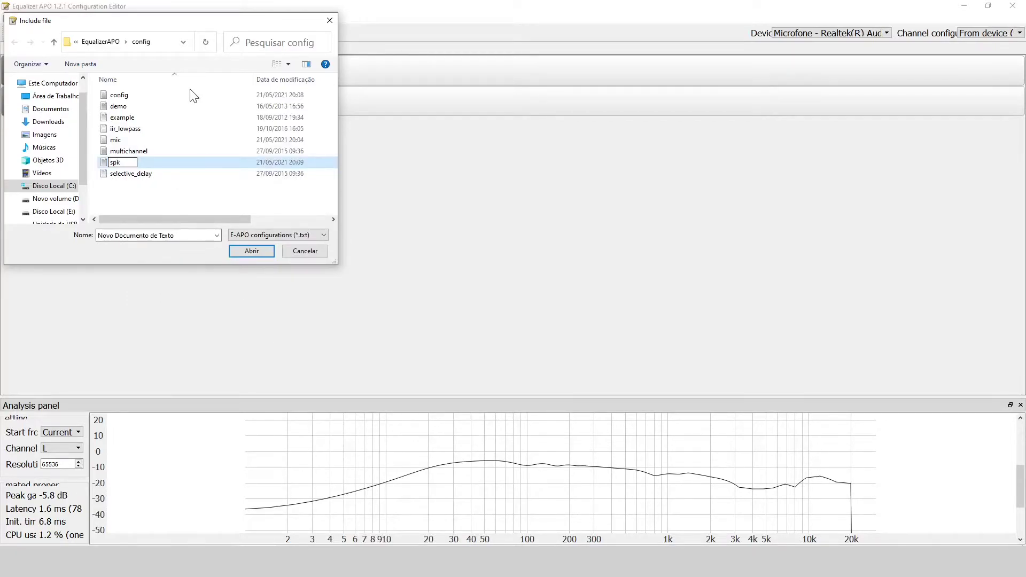
key("Return")
left_click(253, 249)
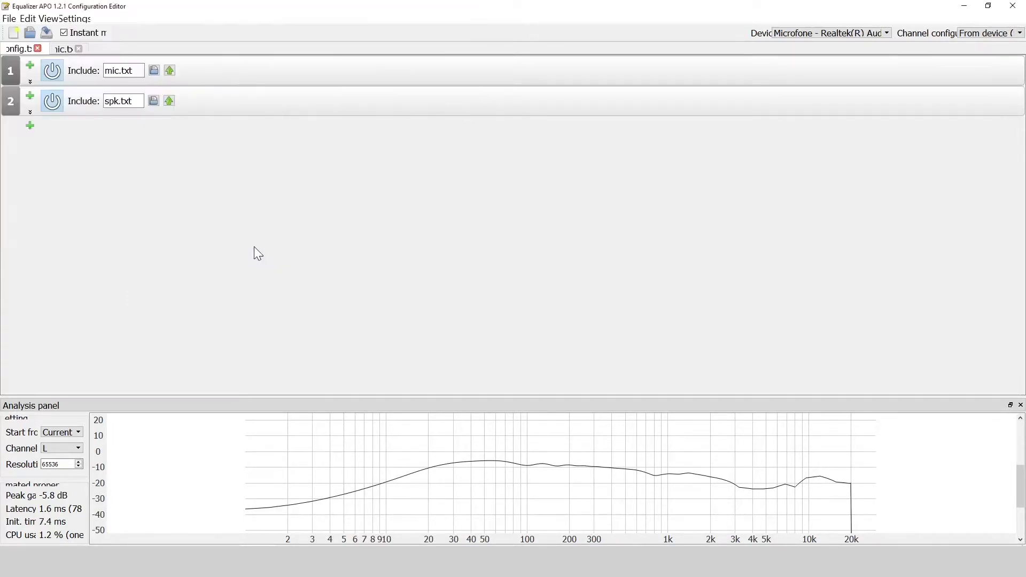
Step: In spk.txt, add a Device filter that applies only to the Alto-falantes speakers
left_click(169, 101)
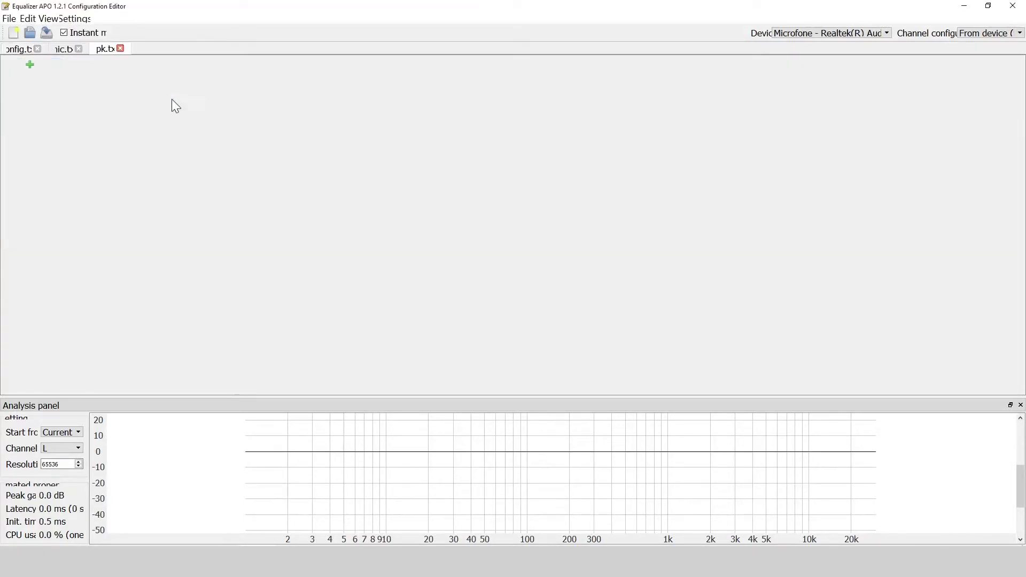
left_click(30, 63)
mouse_move(86, 116)
left_click(208, 132)
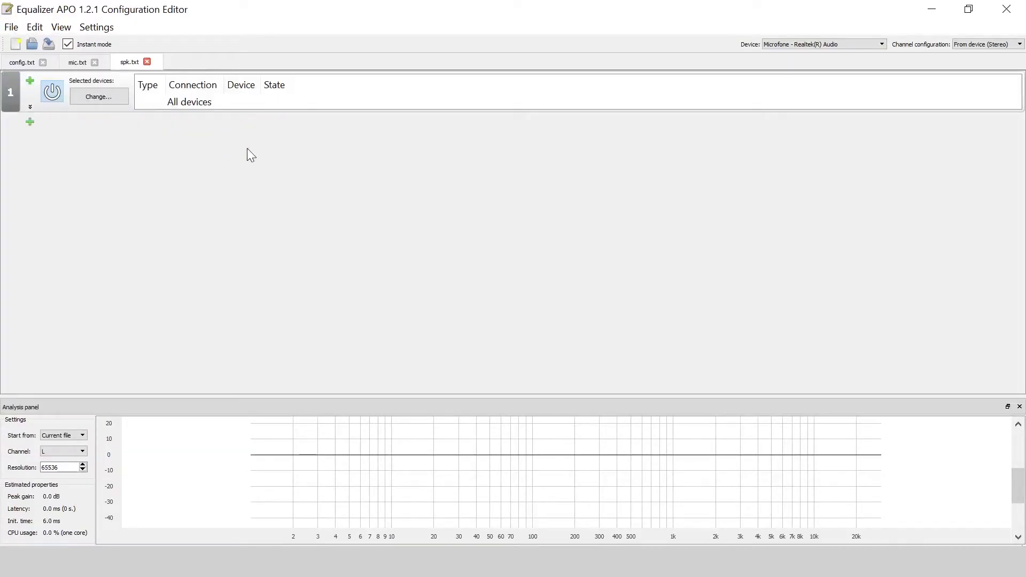
left_click(118, 97)
left_click(326, 159)
left_click(362, 210)
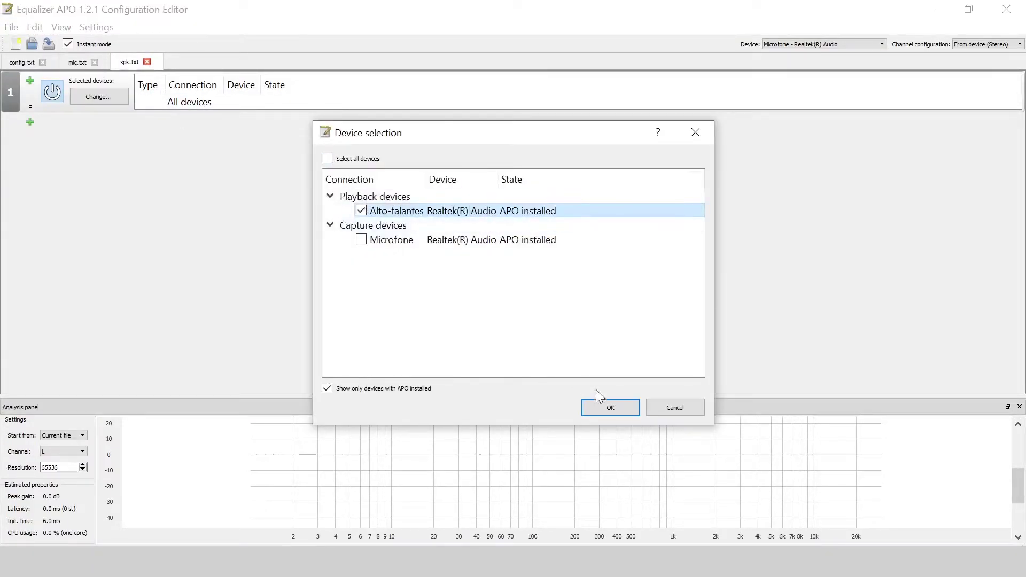
left_click(609, 407)
Step: Load librnnoise_vst.dll as a VST plugin in row 2 of spk.txt
left_click(29, 122)
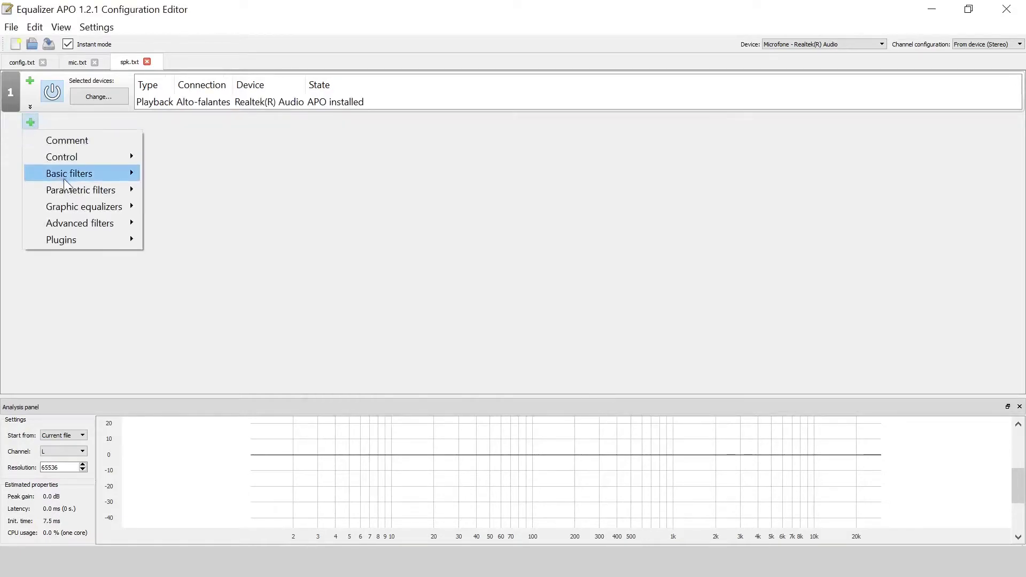
mouse_move(135, 240)
left_click(166, 240)
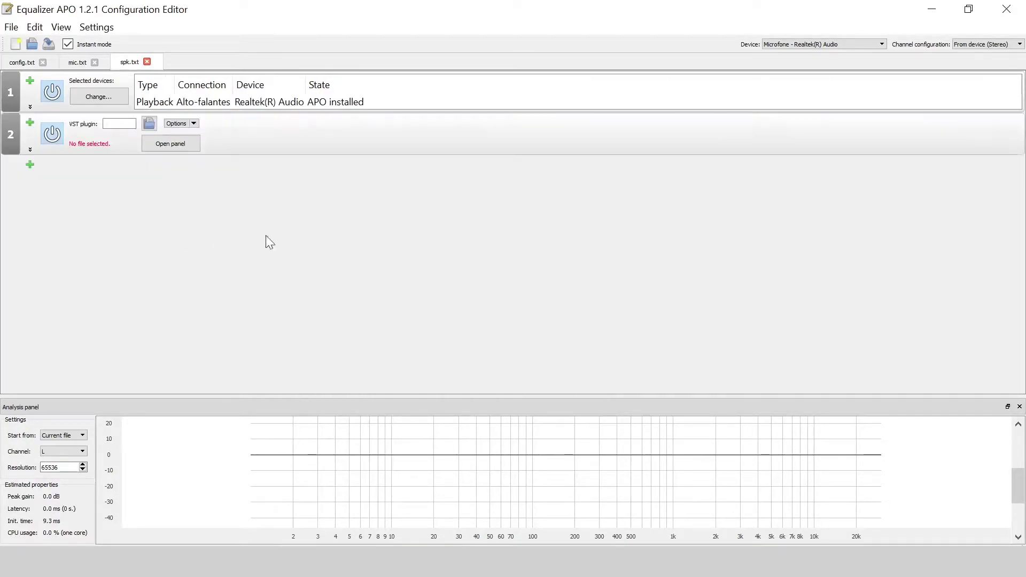
left_click(150, 124)
left_click(185, 136)
left_click(373, 376)
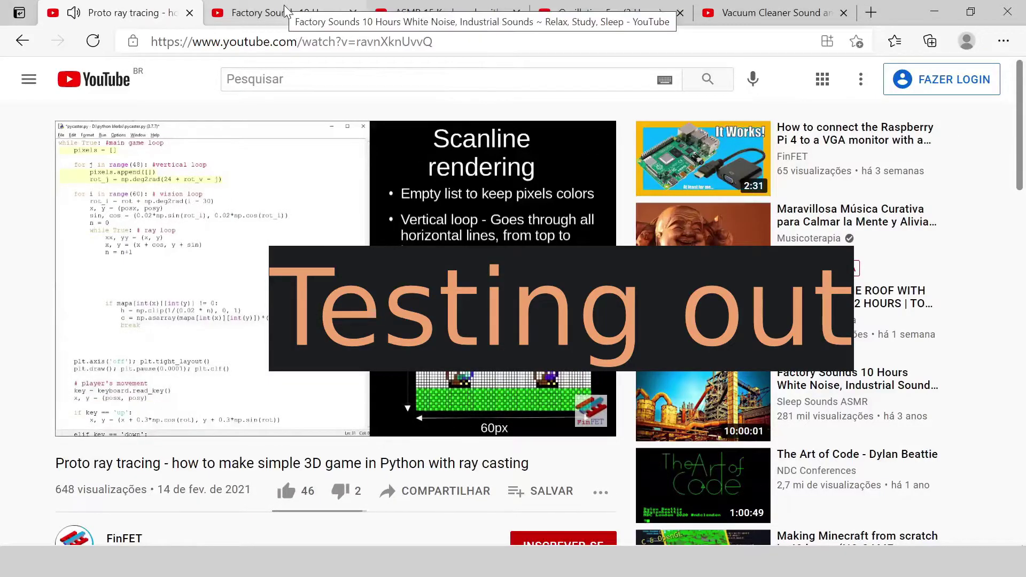
Step: Switch to the Factory Sounds tab and start its 10 Hours white noise video
key("alt+Tab")
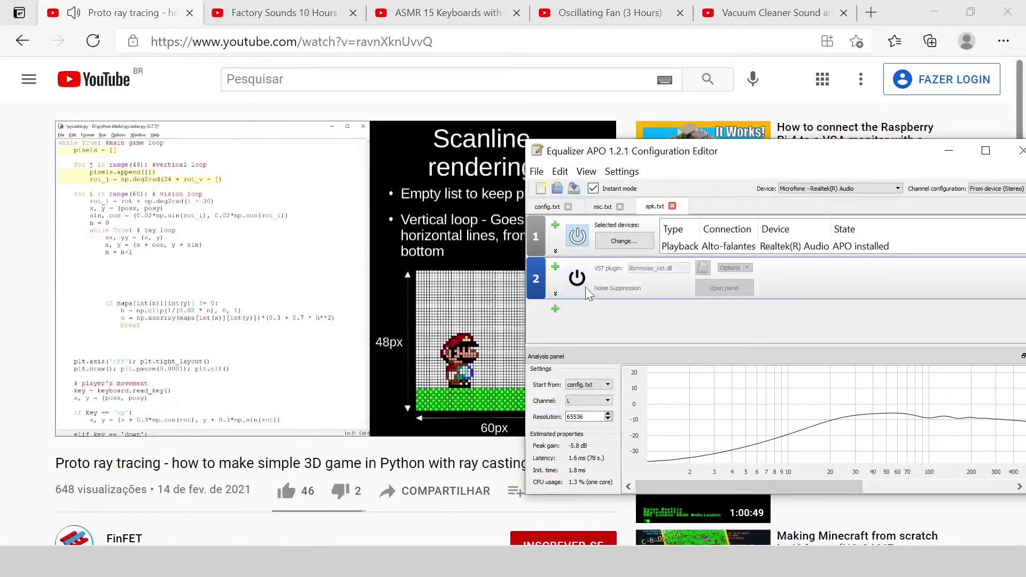
left_click(283, 14)
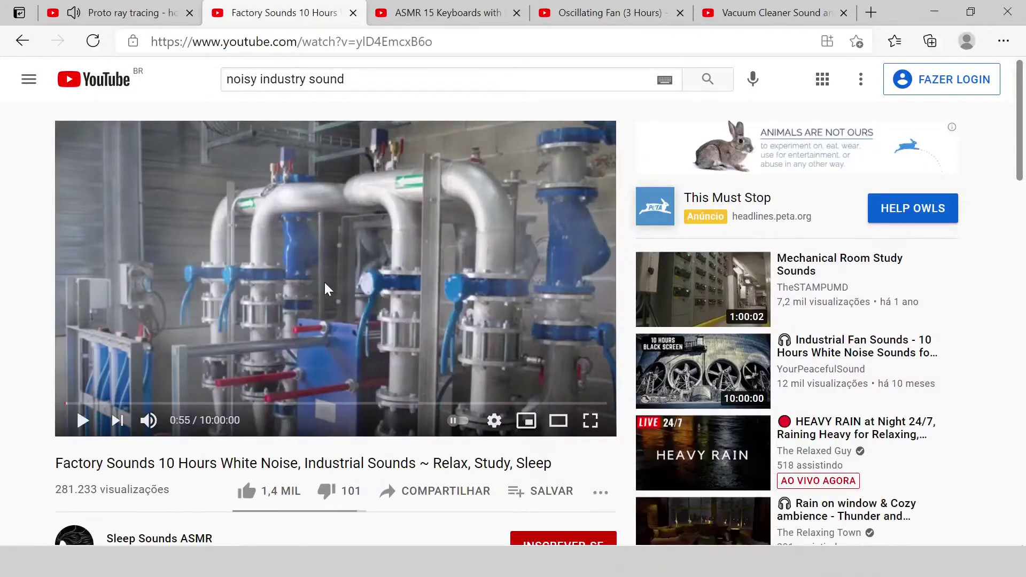
left_click(305, 277)
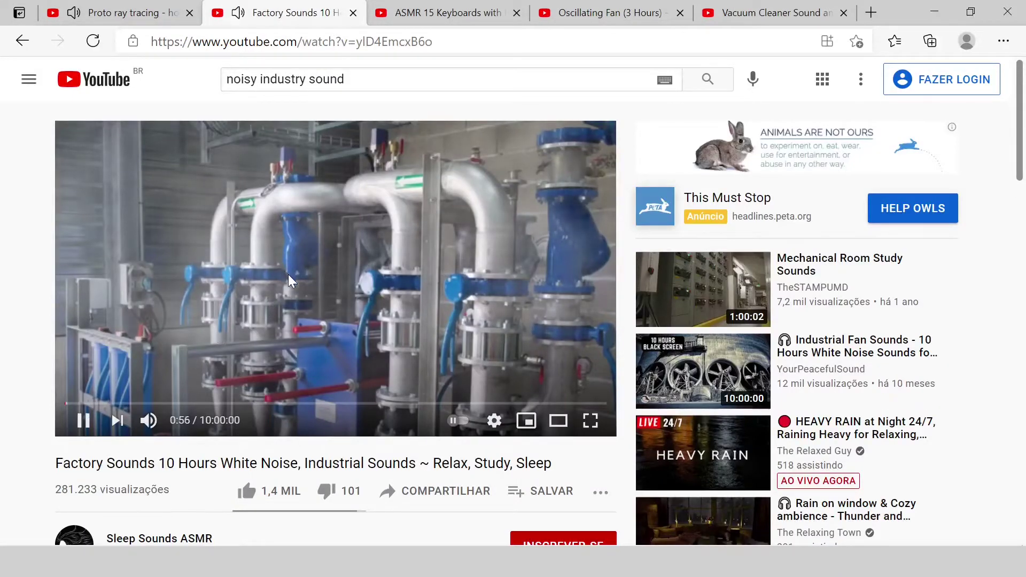
Step: Toggle the spk.txt Noise Suppression plugin on and off twice against the factory noise, leaving it off
key("alt+Tab")
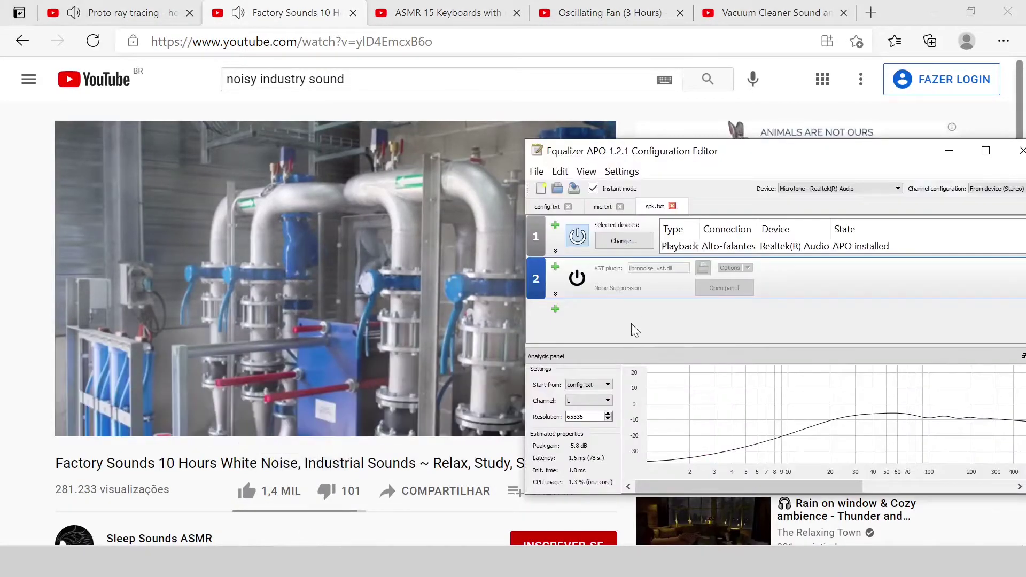
left_click(577, 279)
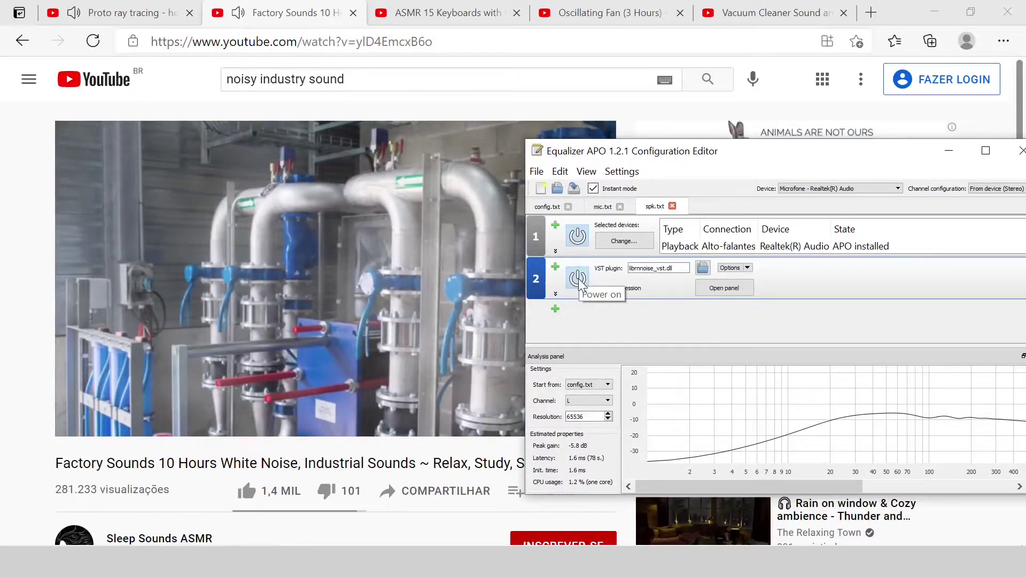
left_click(577, 278)
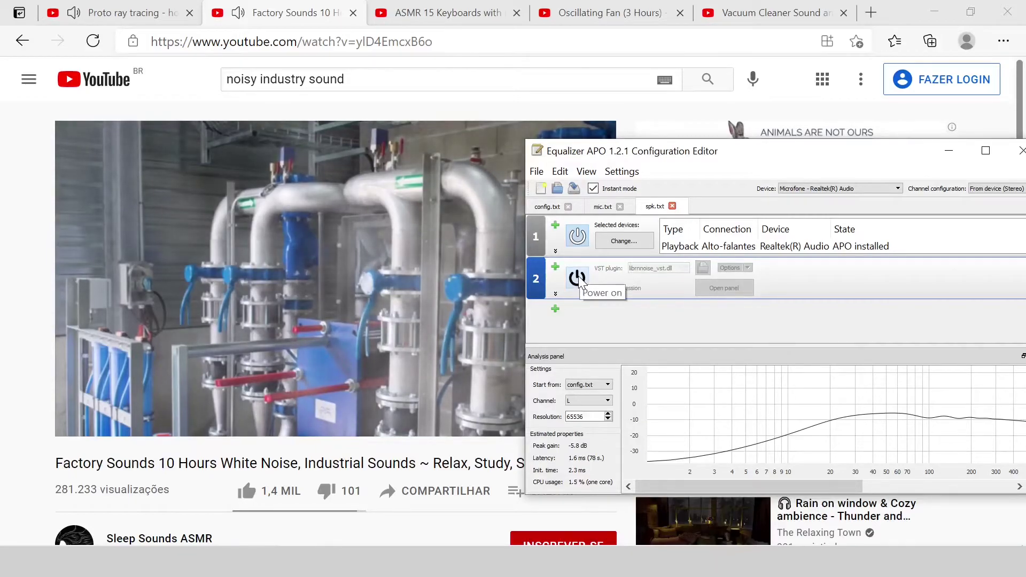
left_click(577, 278)
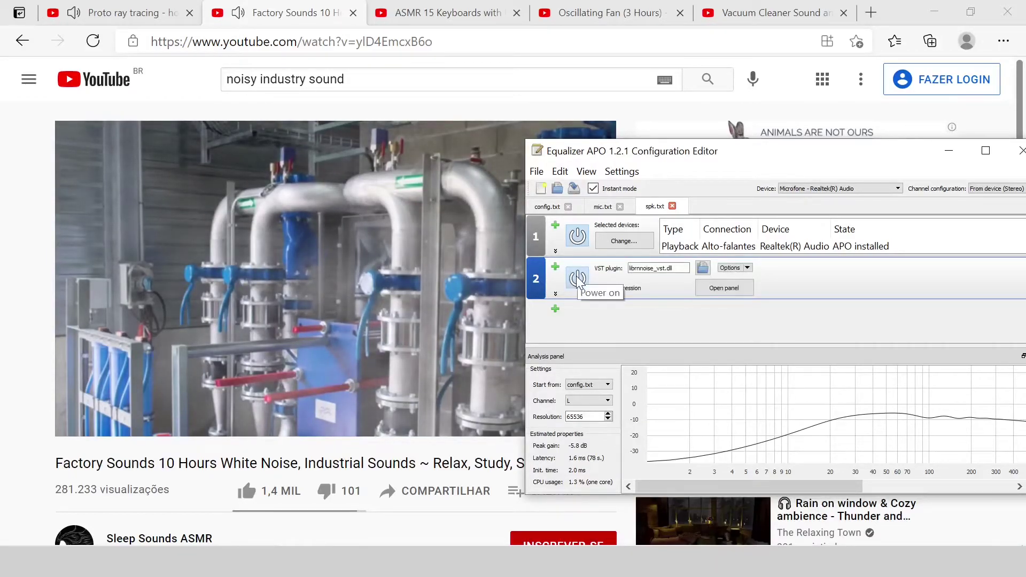
left_click(577, 278)
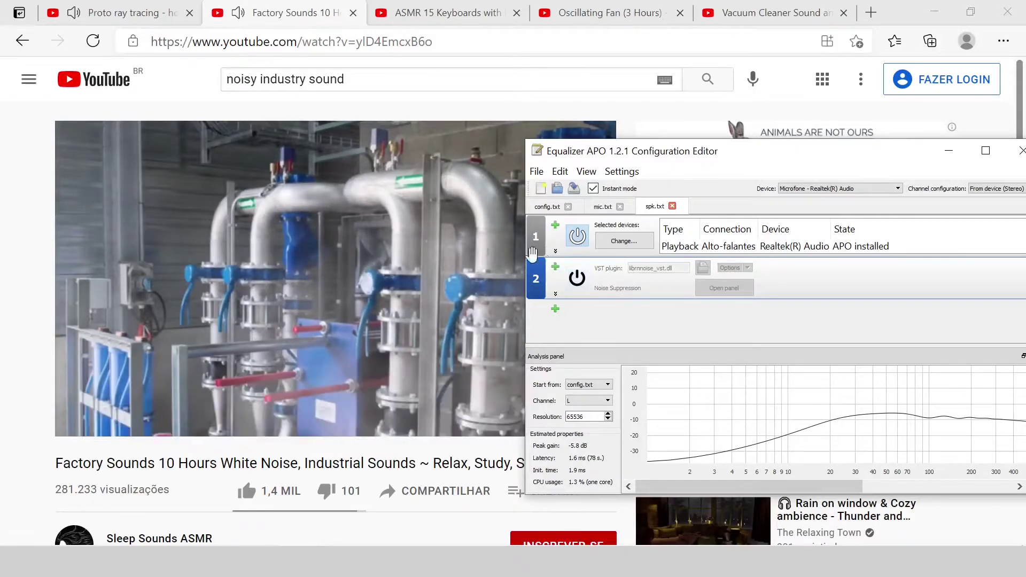
left_click(328, 277)
Step: Play the ASMR 15 Keyboards video, switch Noise Suppression off and back on, then pause it
key("ctrl+Tab")
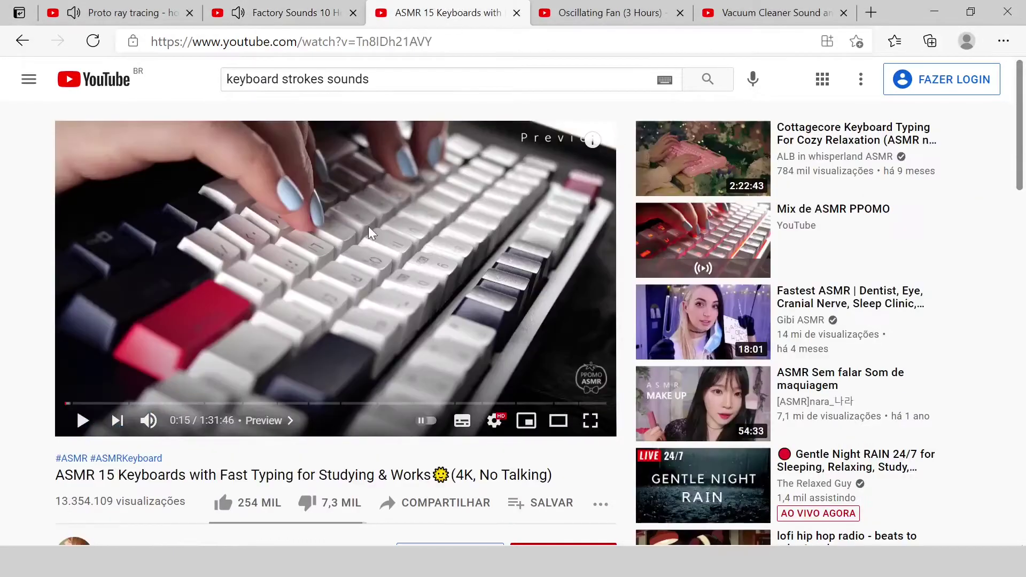
left_click(351, 251)
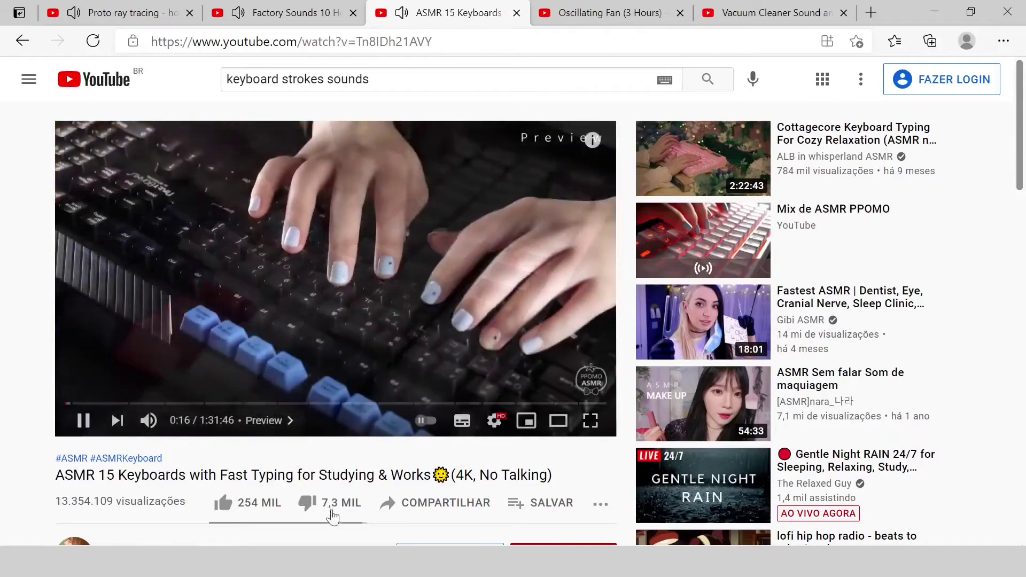
key("alt+Tab")
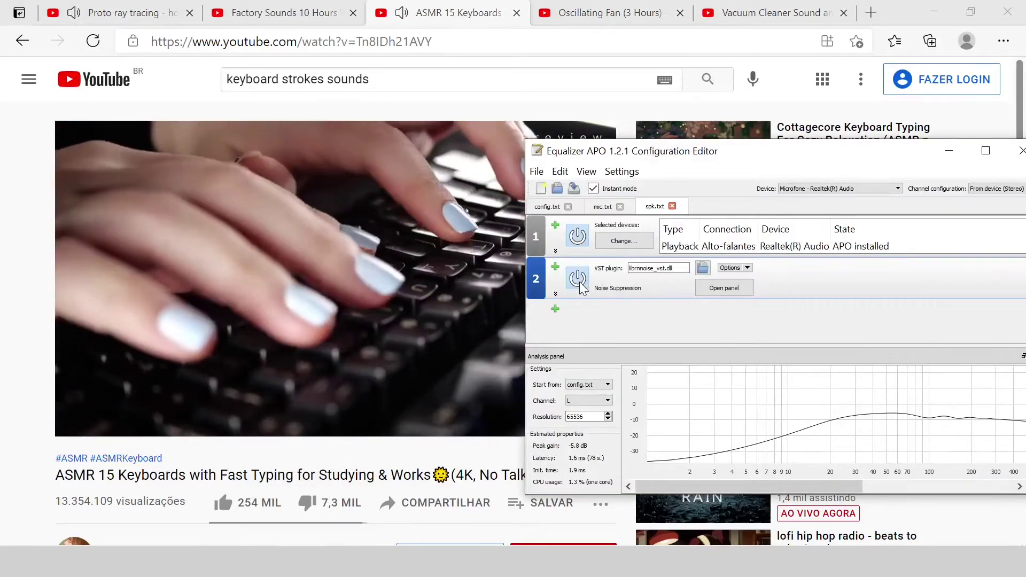
left_click(581, 284)
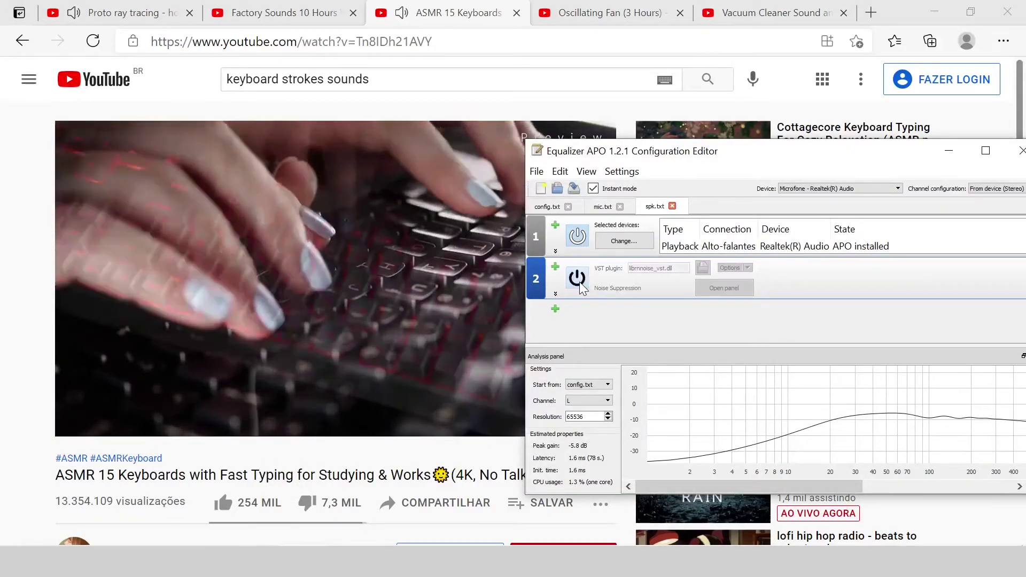
left_click(581, 286)
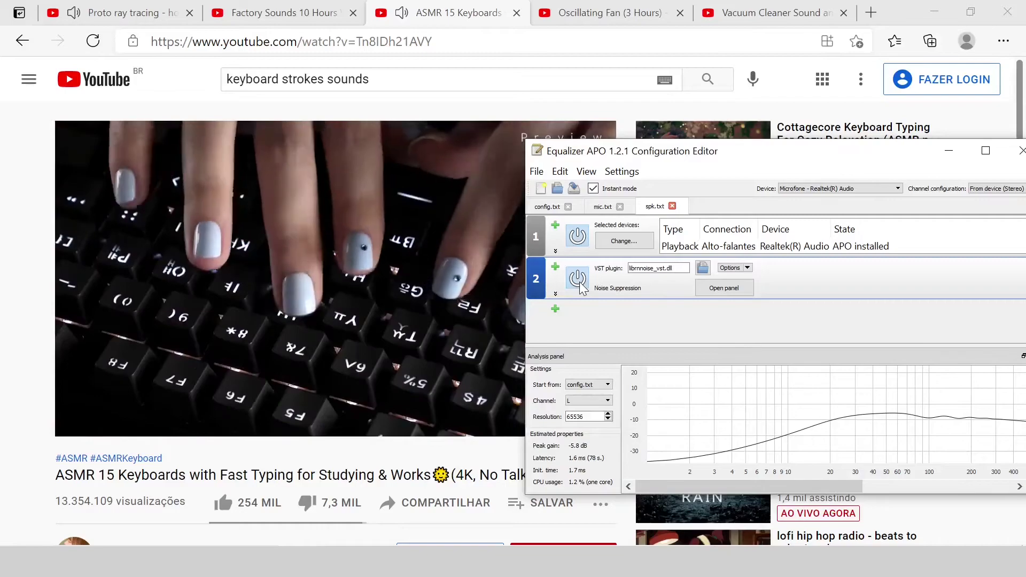
left_click(286, 280)
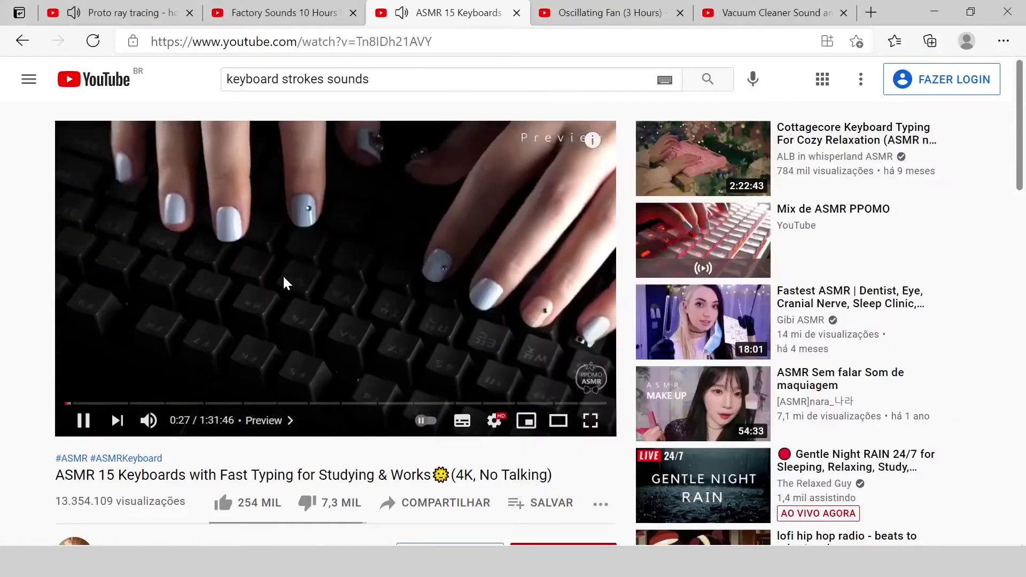
left_click(555, 9)
Step: Play the Oscillating Fan video and toggle Noise Suppression off and on repeatedly, ending off
left_click(331, 295)
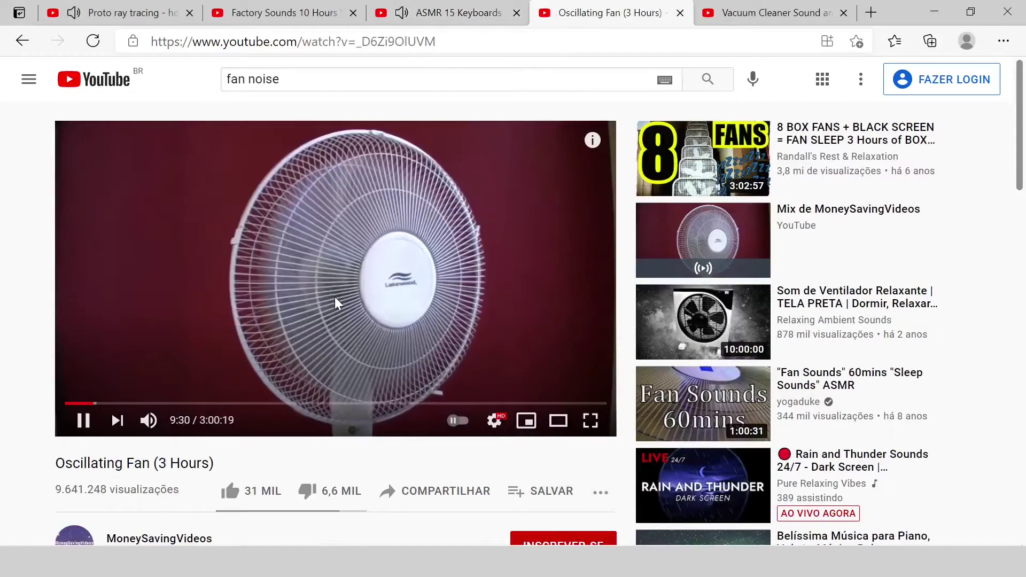
key("alt+Tab")
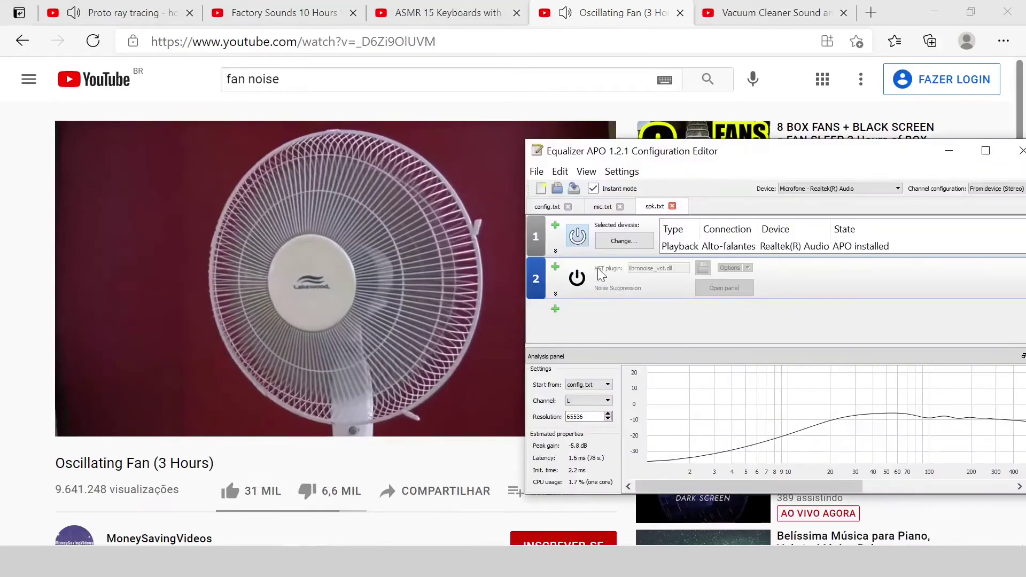
left_click(577, 279)
left_click(577, 279)
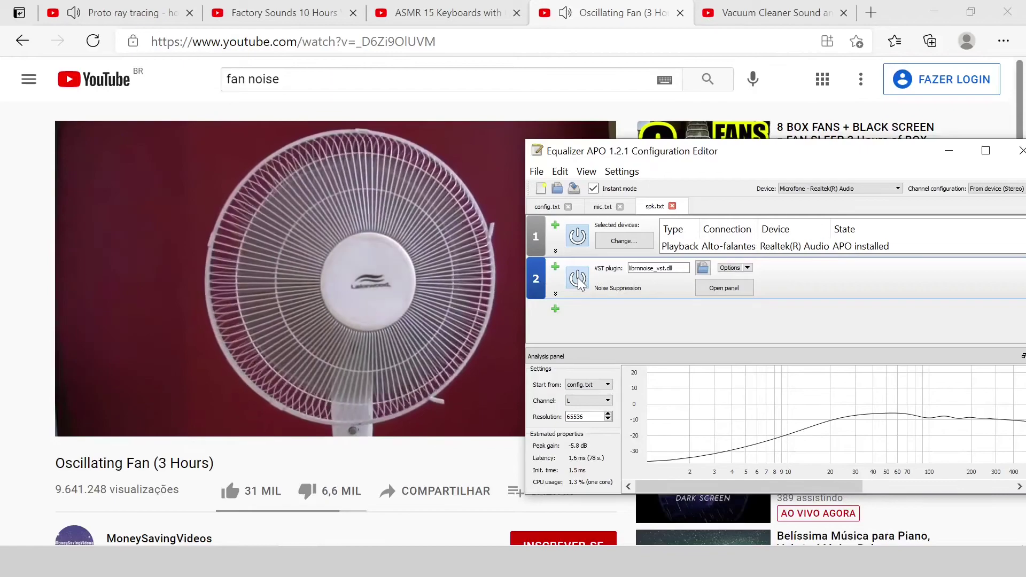
left_click(577, 278)
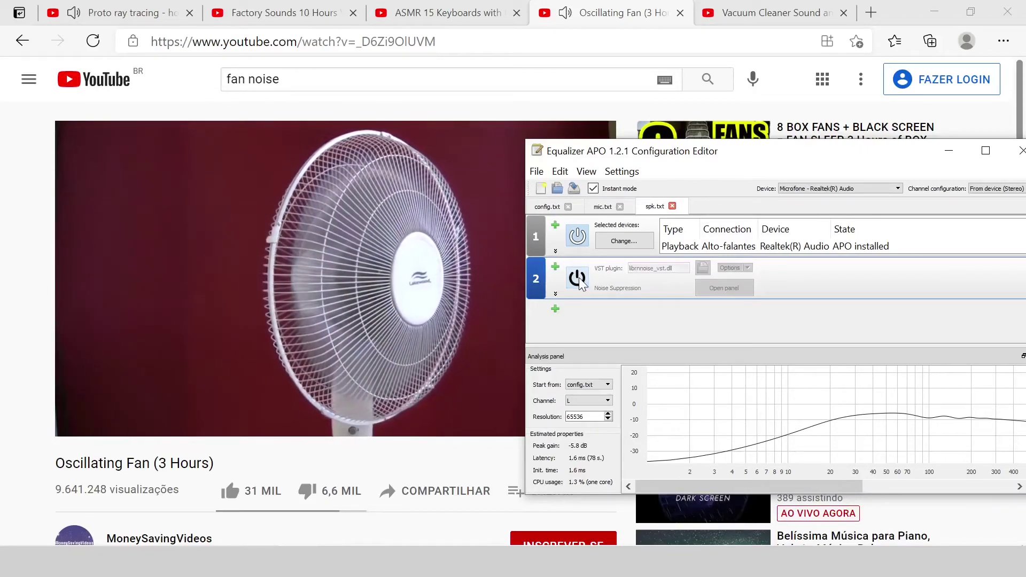
left_click(577, 278)
left_click(577, 279)
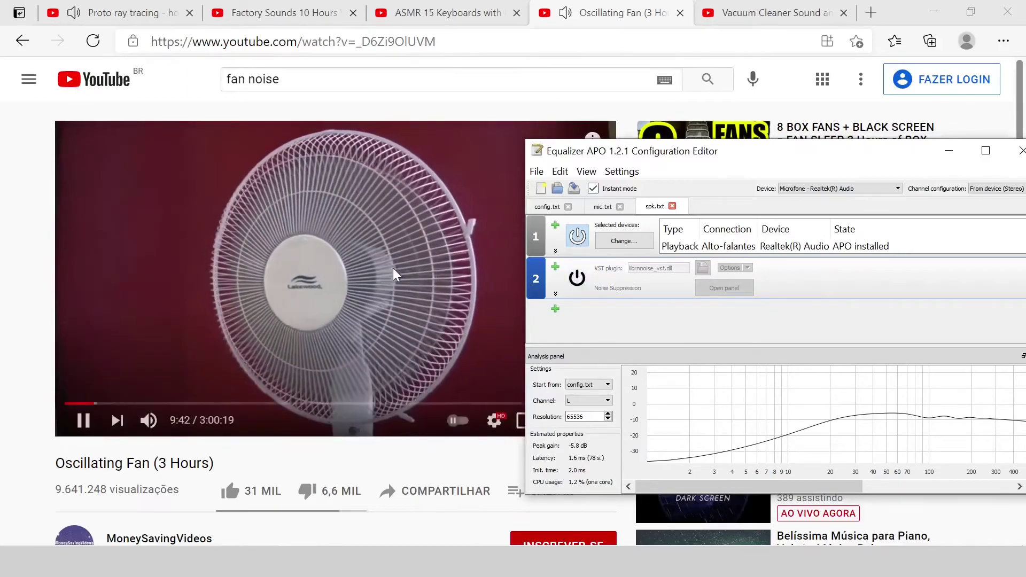
left_click(396, 272)
Step: Play the Vacuum Cleaner Sound video and toggle Noise Suppression on, off, then on again
left_click(747, 18)
left_click(320, 339)
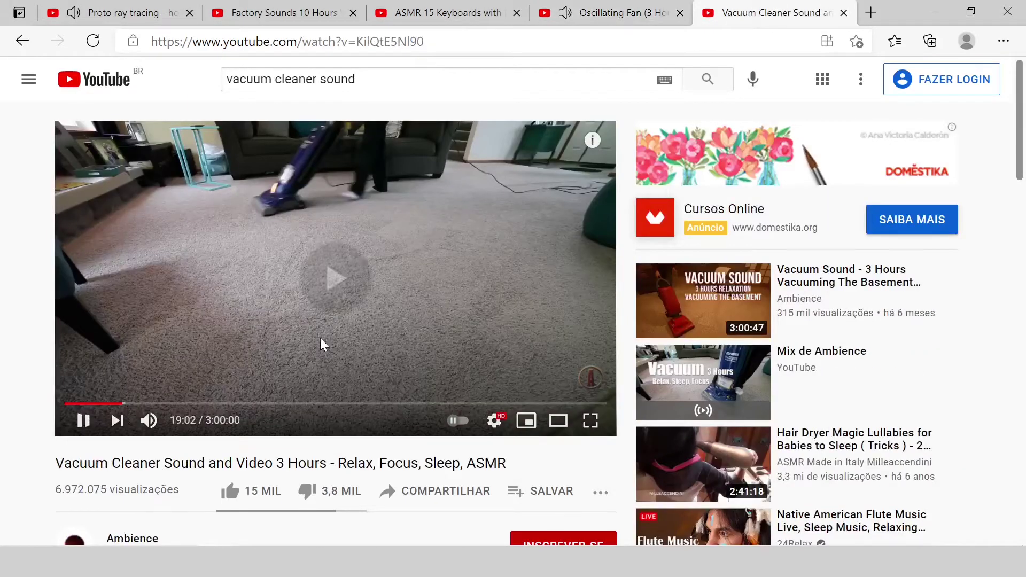
key("alt+Tab")
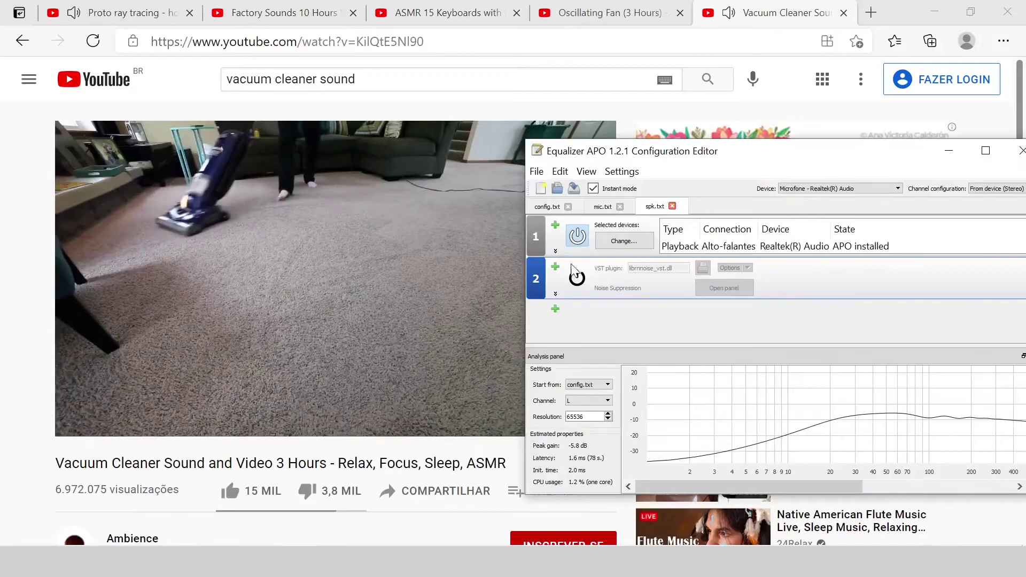
left_click(571, 284)
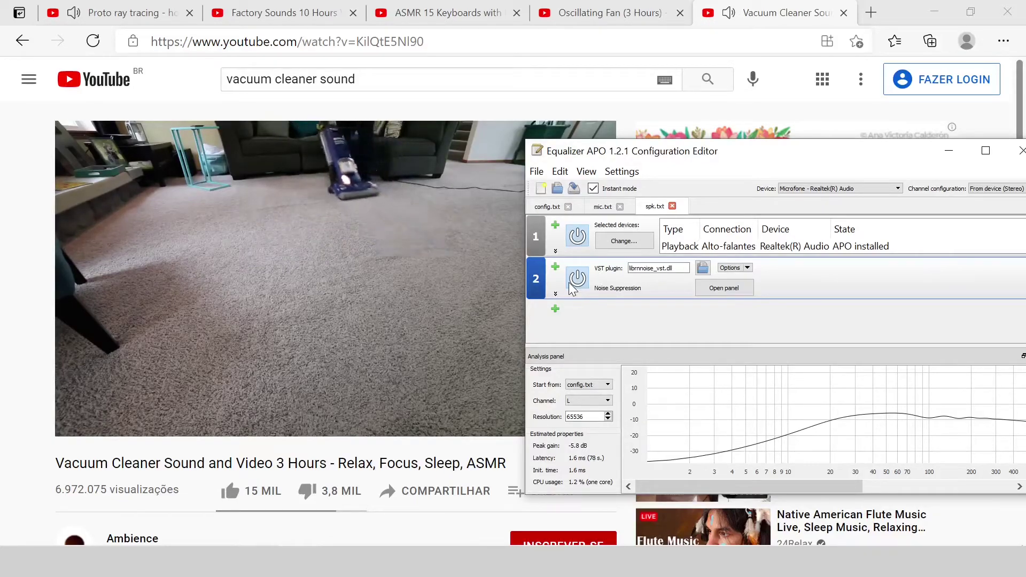
left_click(578, 278)
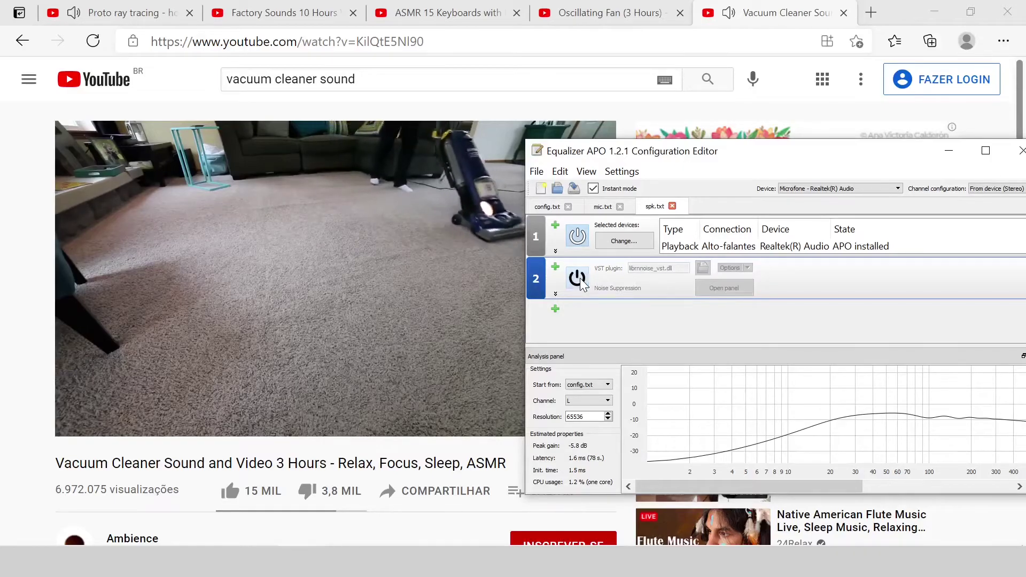
left_click(578, 279)
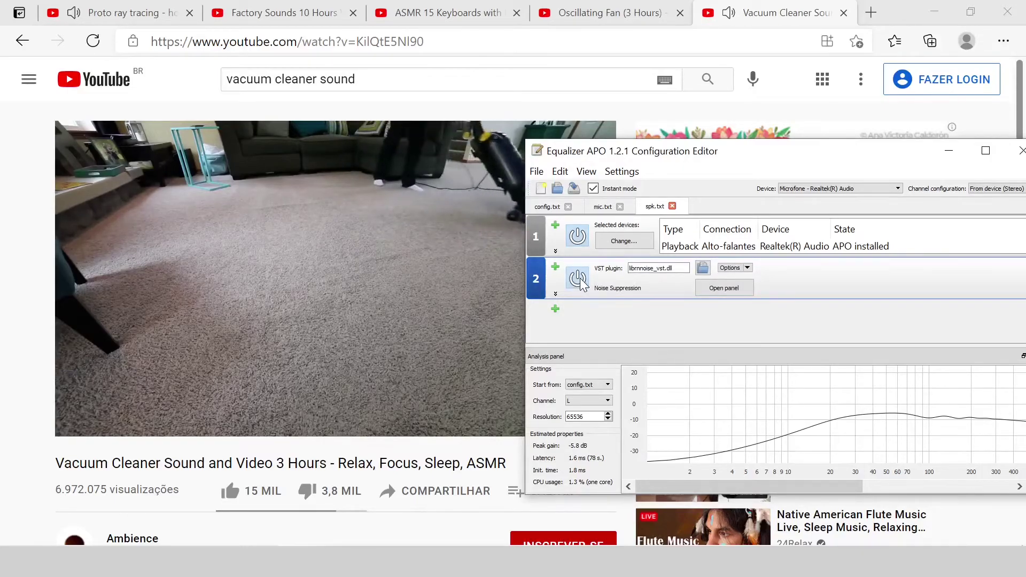
Step: Resume the fan, keyboard typing and factory sounds videos so all play together
left_click(620, 13)
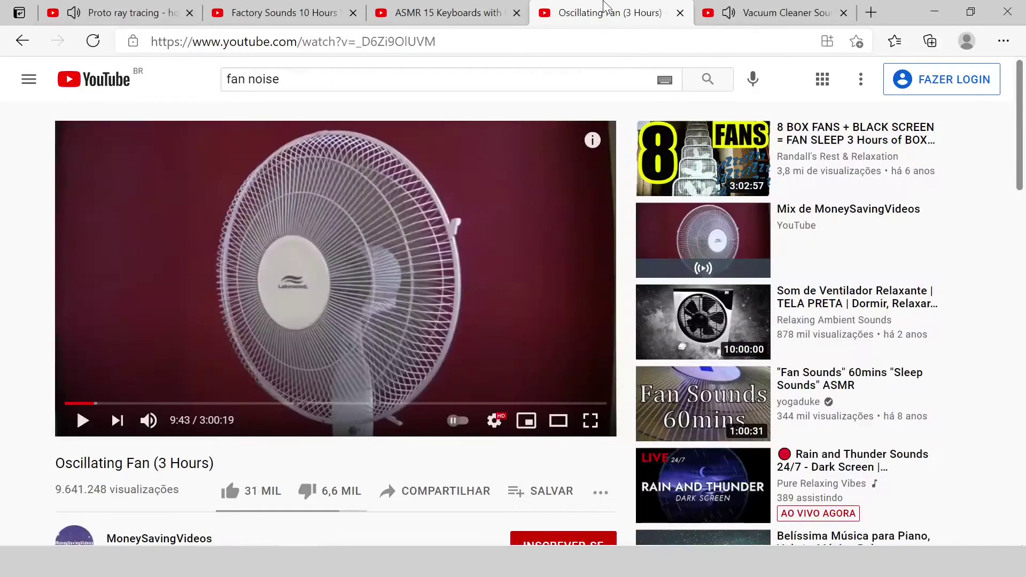
left_click(481, 330)
left_click(448, 12)
left_click(416, 179)
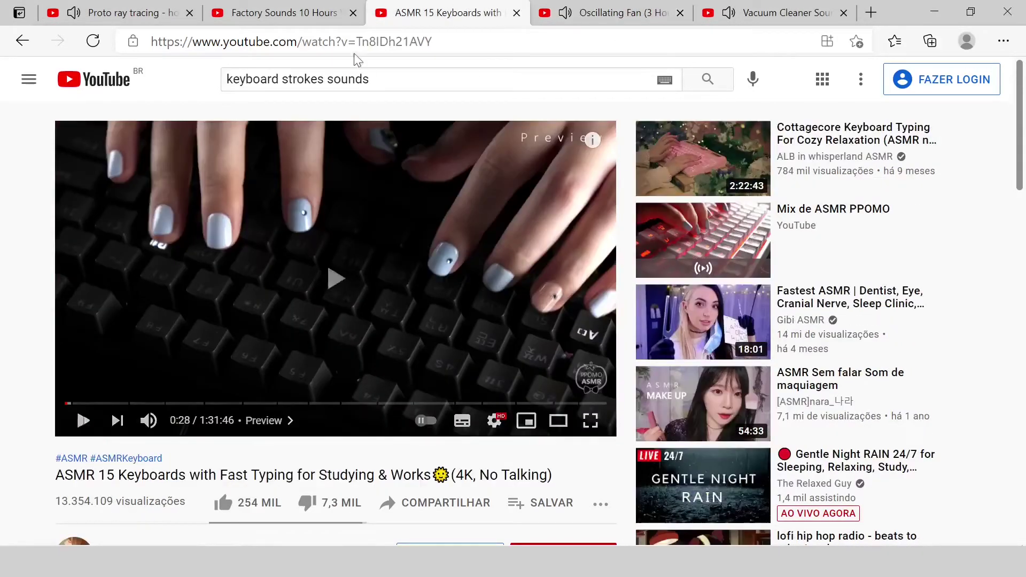
left_click(310, 12)
left_click(367, 257)
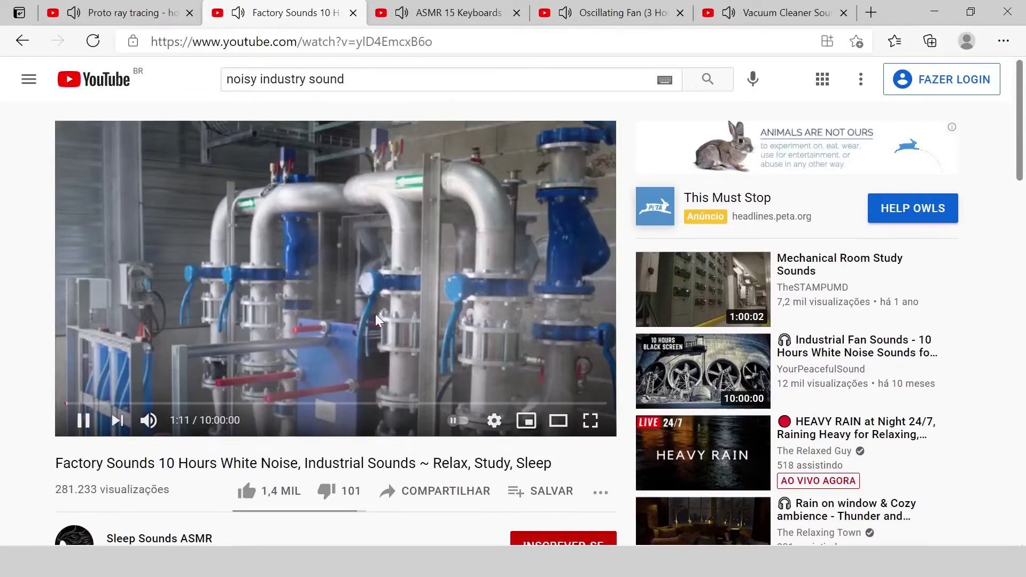
Step: Bring up the Proto ray tracing video, then toggle Noise Suppression off and on twice, ending on
key("alt+Tab")
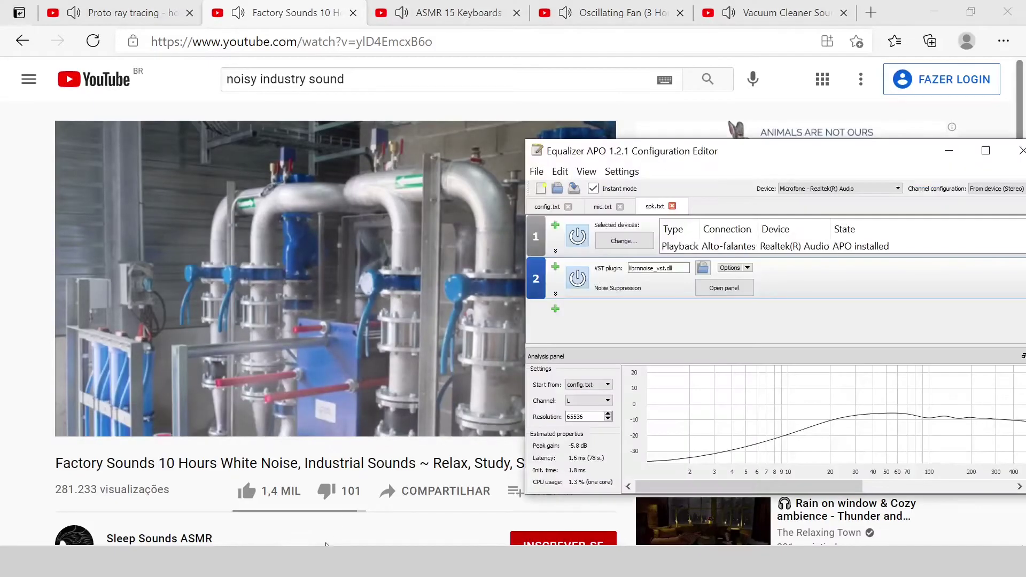
left_click(115, 12)
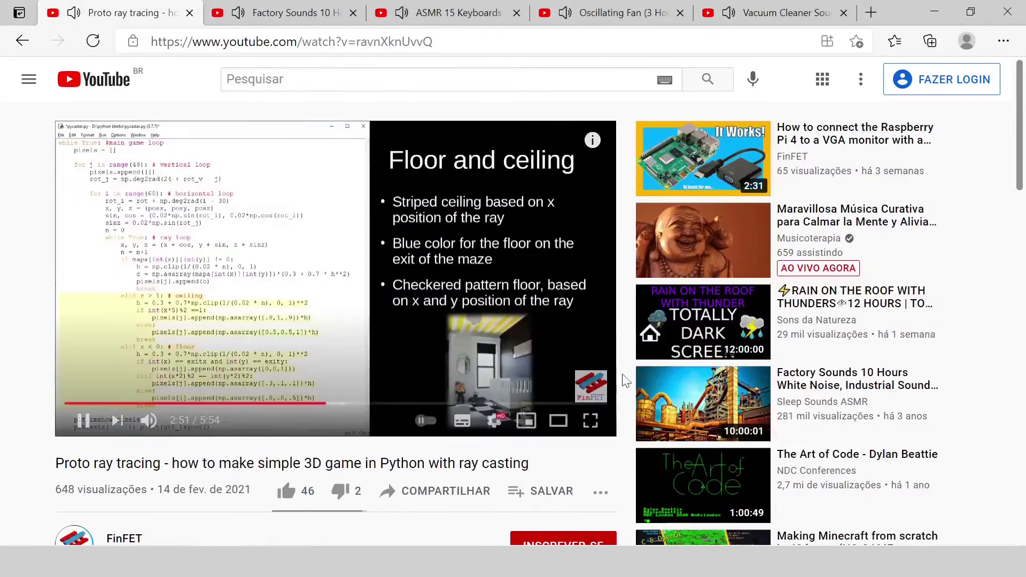
key("alt+Tab")
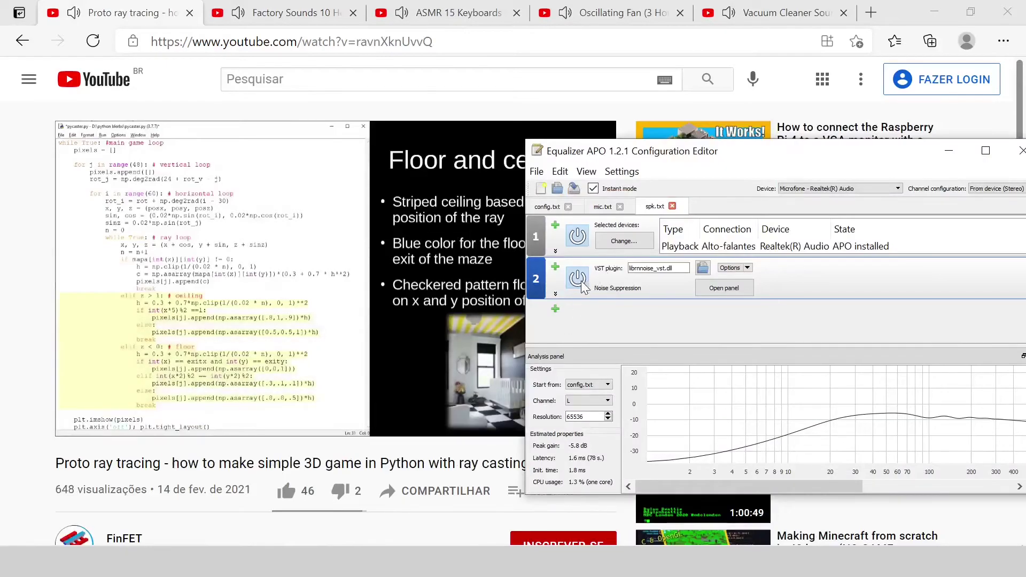
left_click(582, 285)
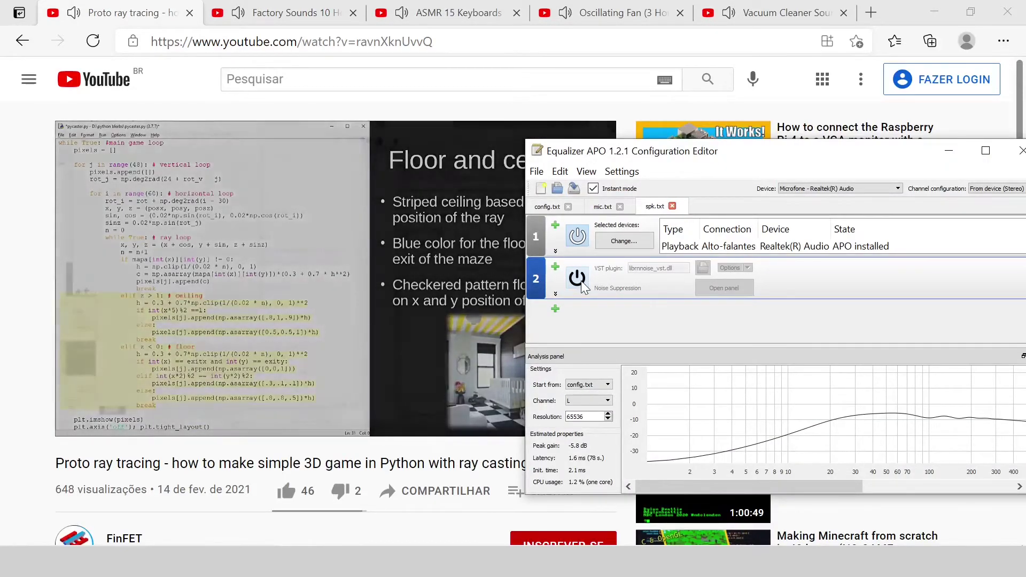
left_click(581, 284)
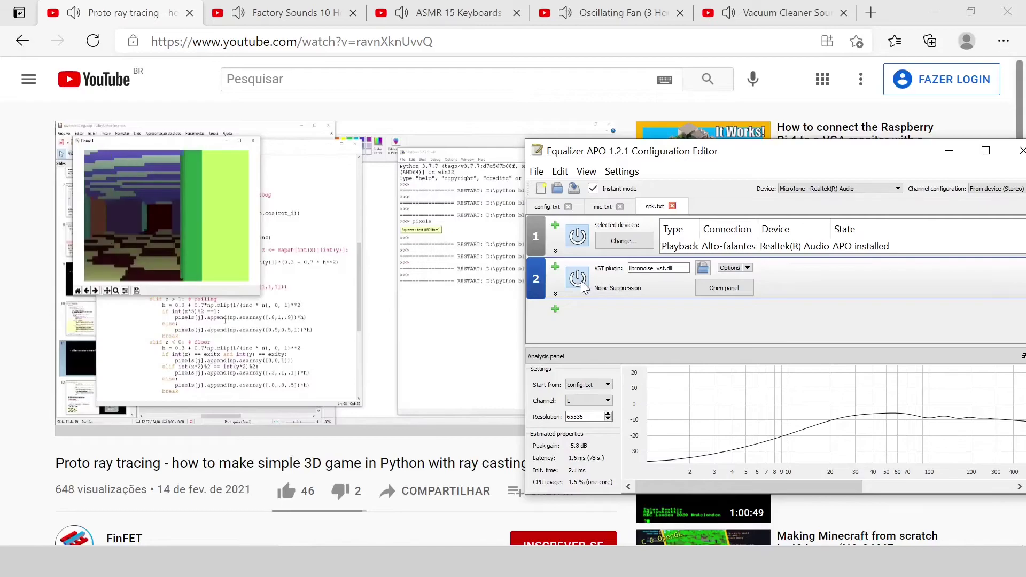
left_click(581, 286)
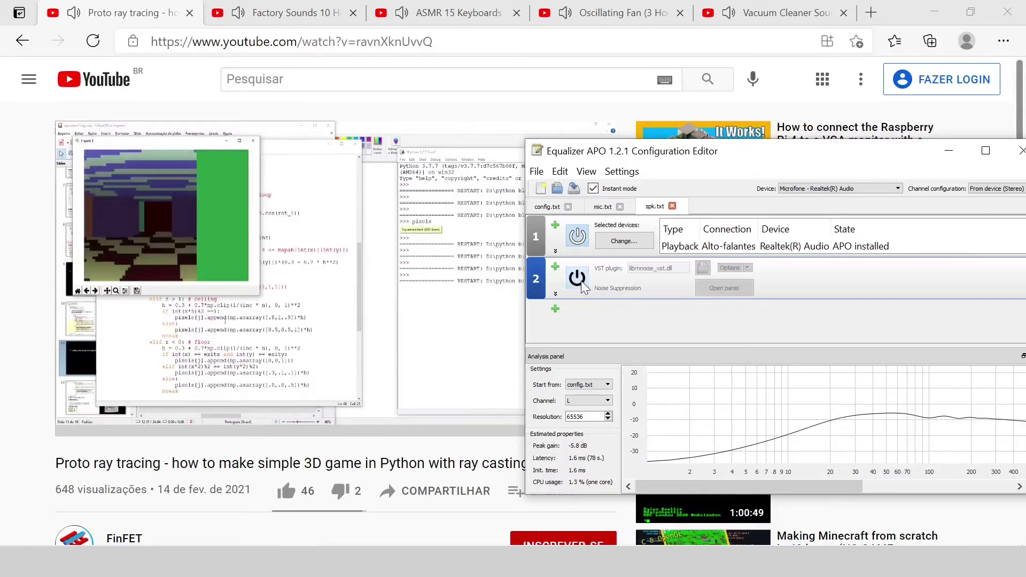
left_click(581, 286)
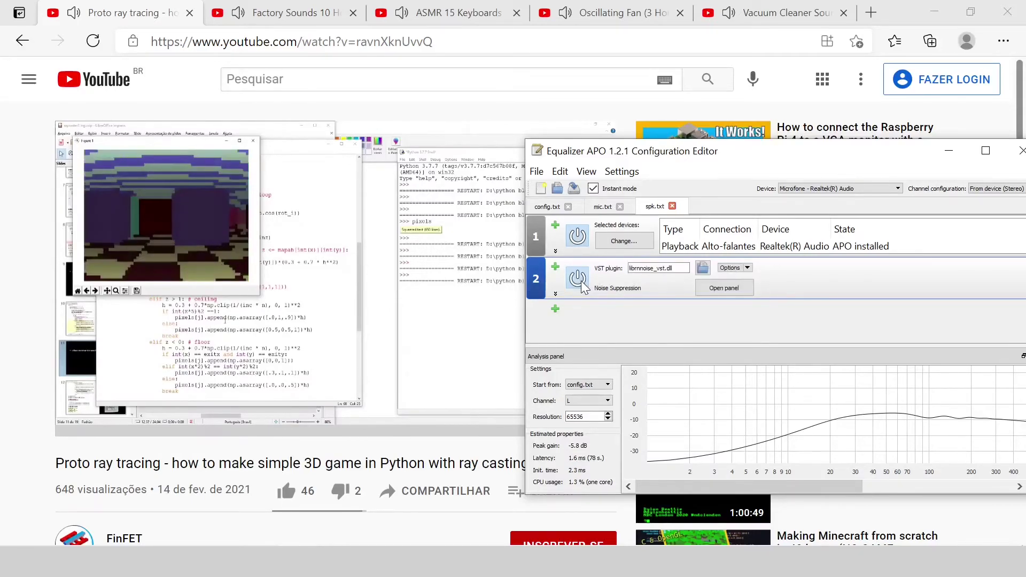